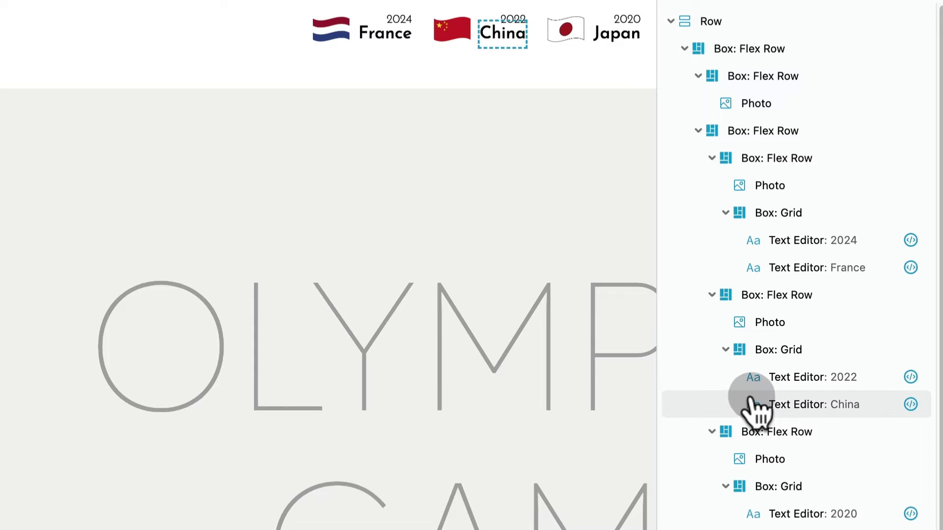
- Close the Outline panel to preview the full Olympics header with rings and five flags
{"action": "left_click", "coordinate": [869, 12]}
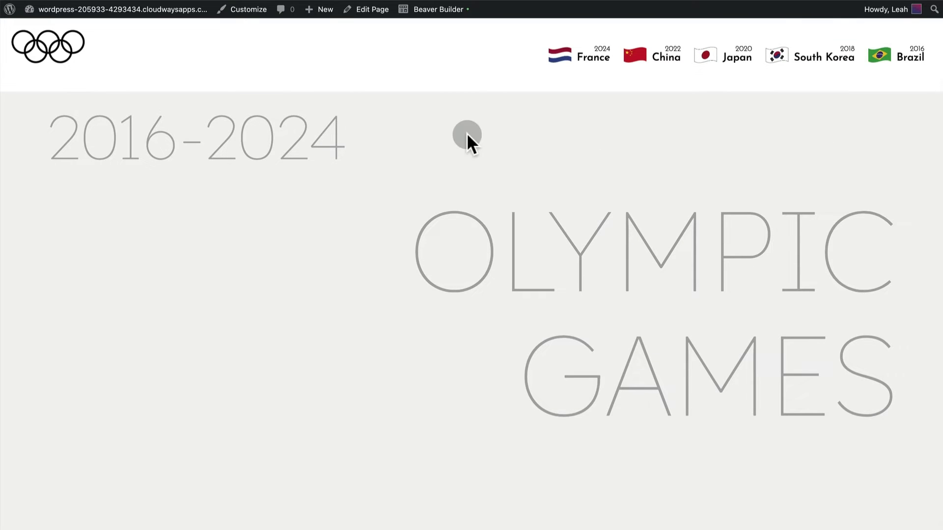
{"action": "mouse_move", "coordinate": [324, 10]}
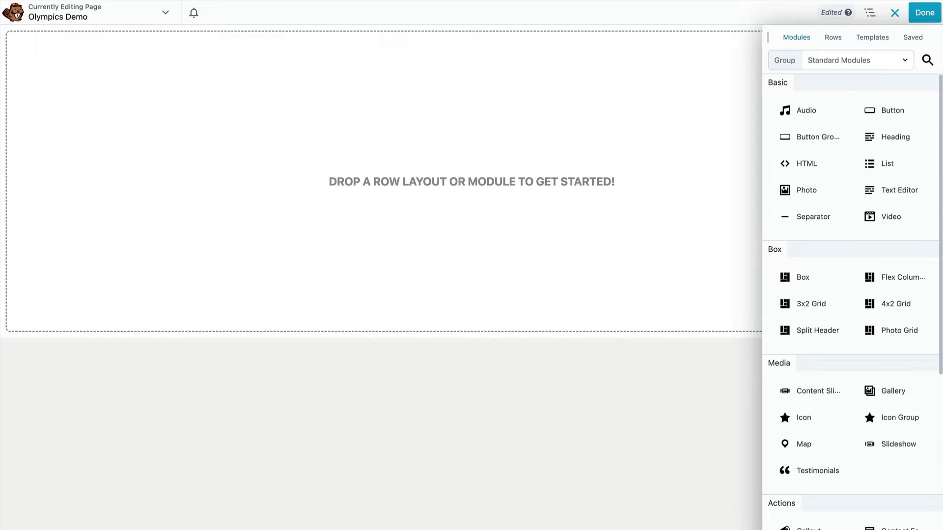
- Add a Box container to the empty page with two side-by-side Boxes inside it
{"action": "left_click_drag", "start_coordinate": [812, 270], "coordinate": [589, 173]}
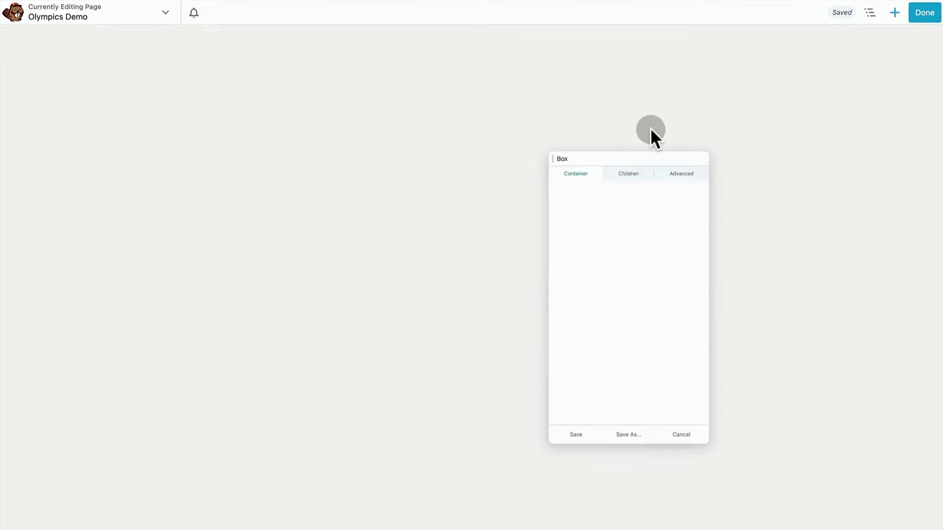
{"action": "left_click", "coordinate": [895, 13]}
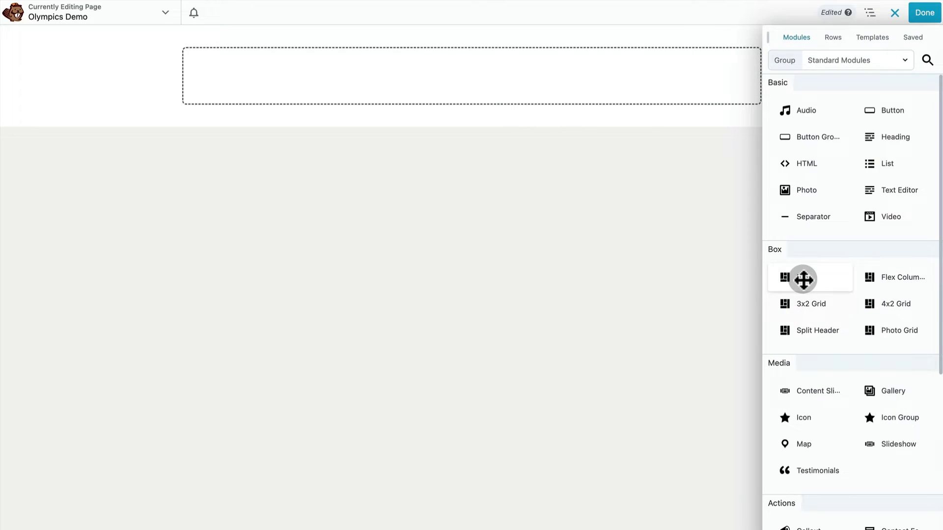
{"action": "left_click_drag", "start_coordinate": [803, 279], "coordinate": [555, 109]}
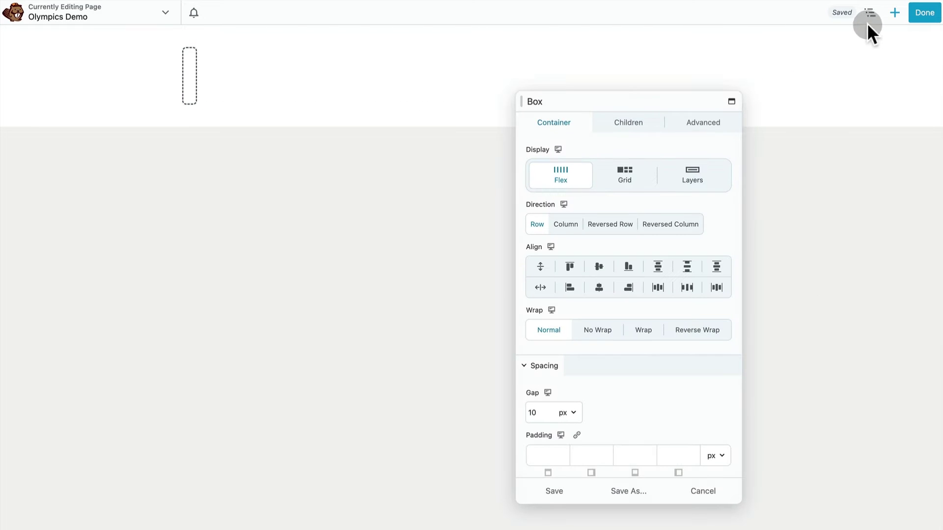
{"action": "left_click", "coordinate": [894, 15]}
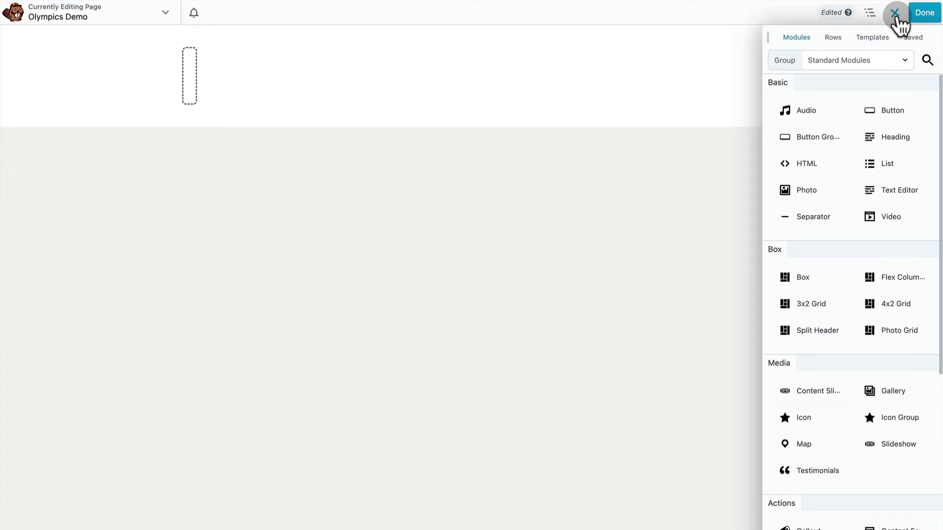
{"action": "left_click_drag", "start_coordinate": [773, 299], "coordinate": [614, 92]}
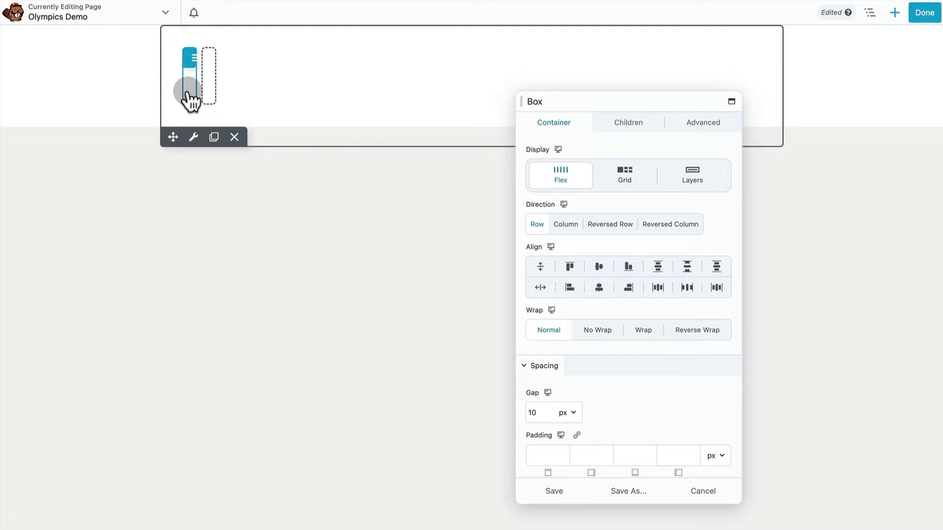
- Set the left box's Flex Grow to 1 so it fills the row, and save
{"action": "scroll", "coordinate": [645, 363], "scroll_direction": "down", "scroll_amount": 2}
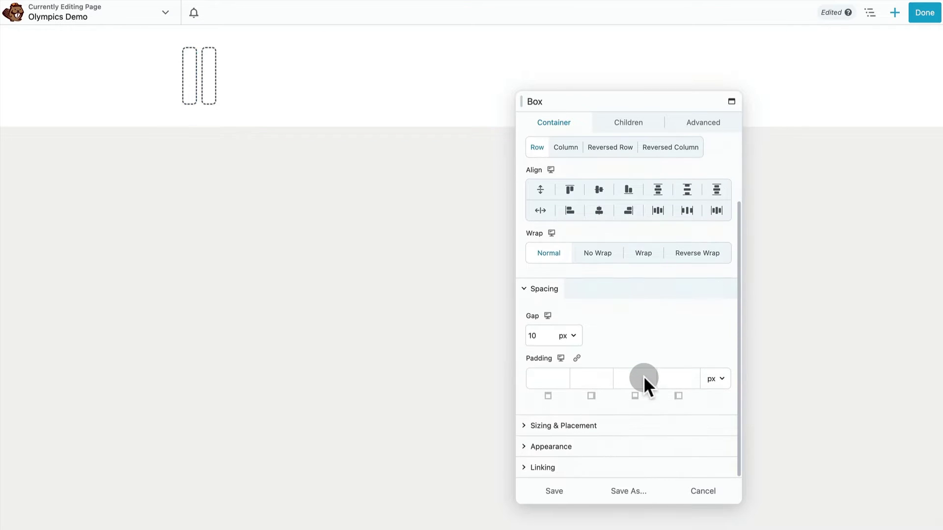
{"action": "left_click", "coordinate": [606, 426]}
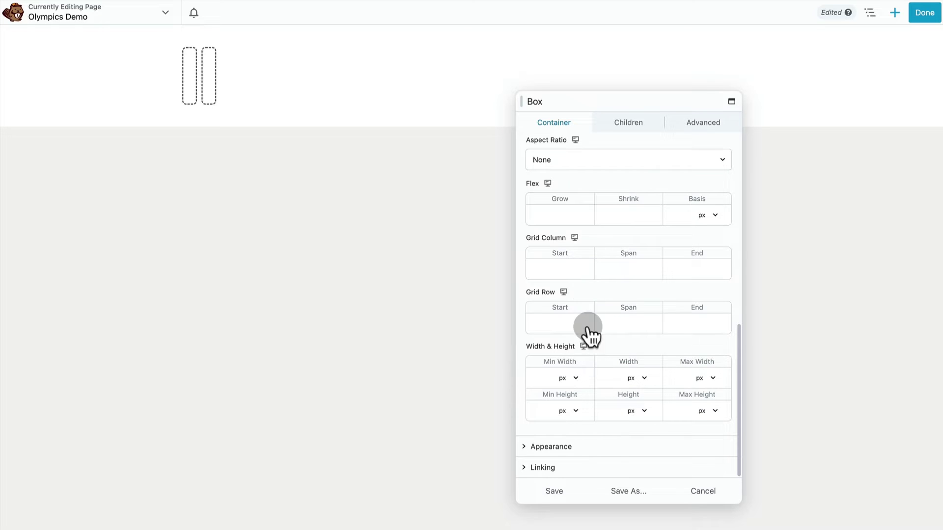
{"action": "left_click", "coordinate": [576, 215]}
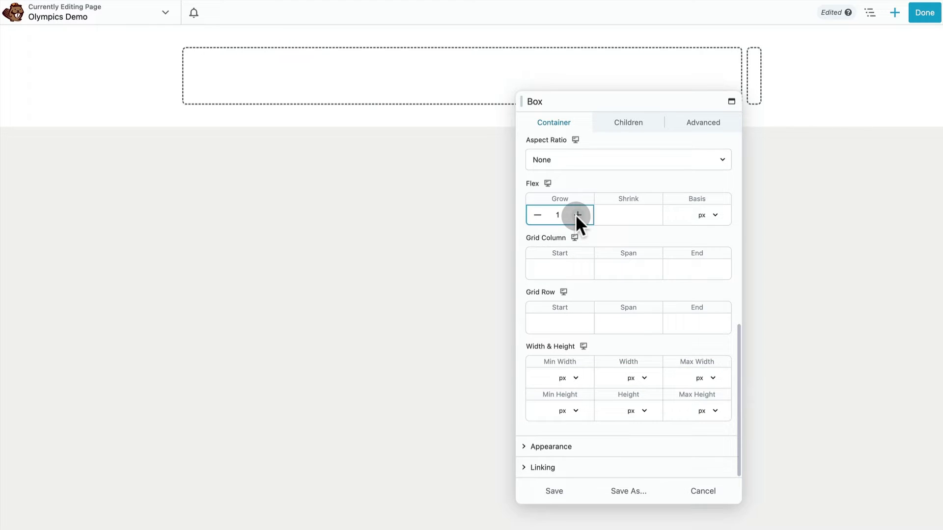
{"action": "left_click", "coordinate": [559, 499]}
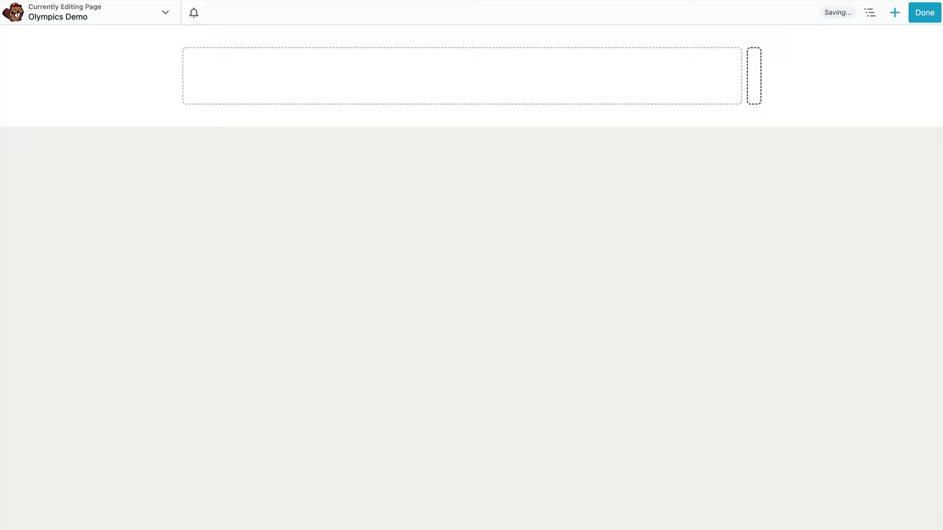
- Add a nested flag Box inside the right box
{"action": "left_click", "coordinate": [899, 21]}
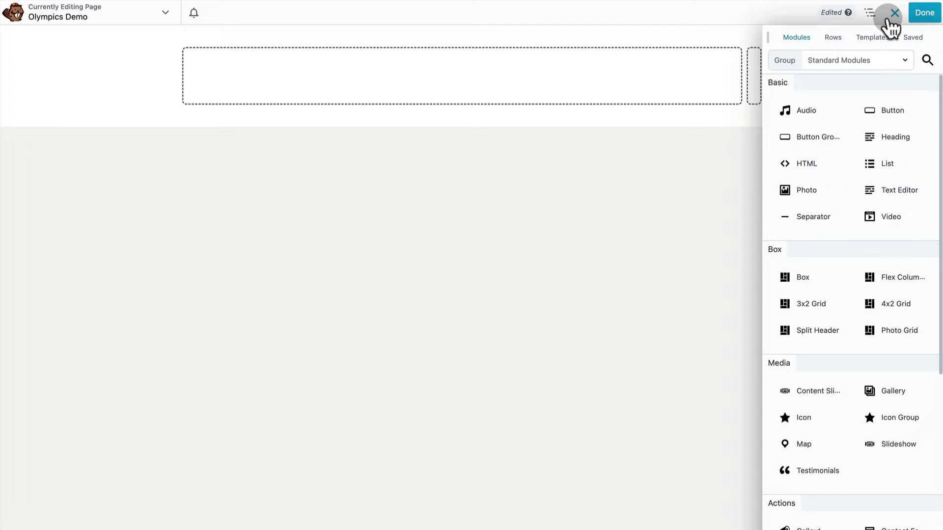
{"action": "left_click_drag", "start_coordinate": [798, 278], "coordinate": [754, 104]}
{"action": "left_click", "coordinate": [872, 15]}
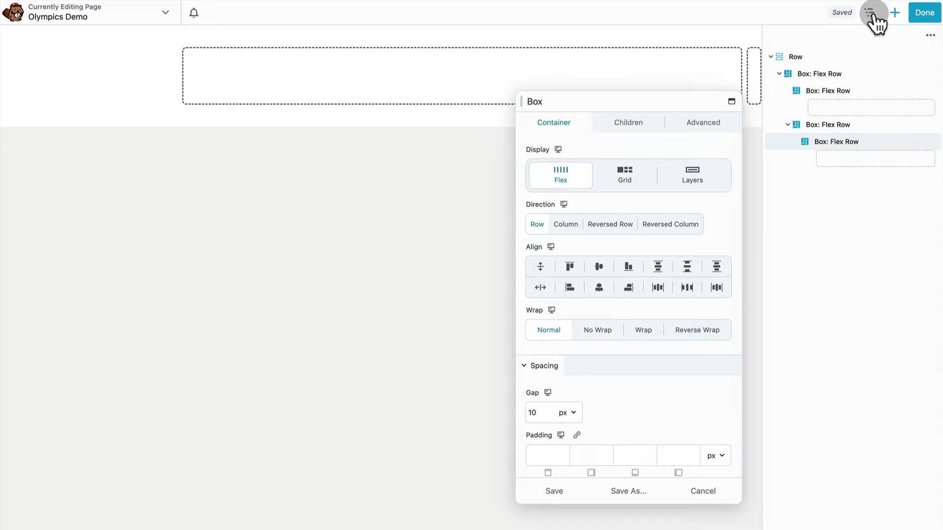
{"action": "left_click", "coordinate": [855, 142]}
- Duplicate the nested flag box four times in the Outline to make five flag boxes
{"action": "right_click", "coordinate": [853, 144]}
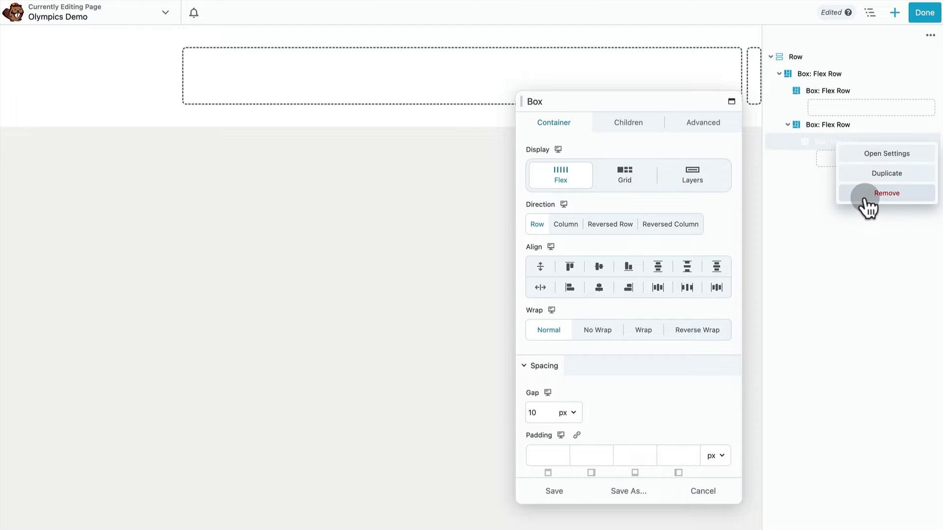
{"action": "left_click", "coordinate": [870, 178]}
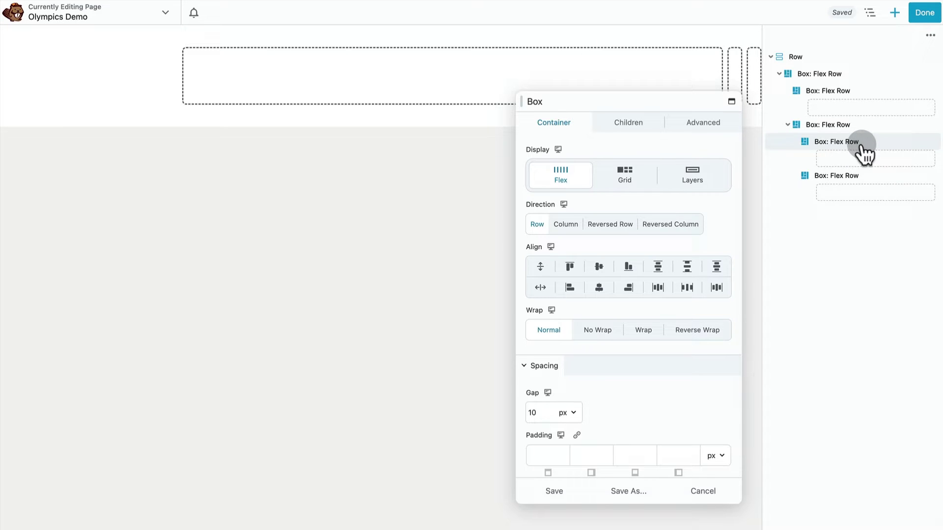
{"action": "right_click", "coordinate": [861, 153]}
{"action": "left_click", "coordinate": [861, 178]}
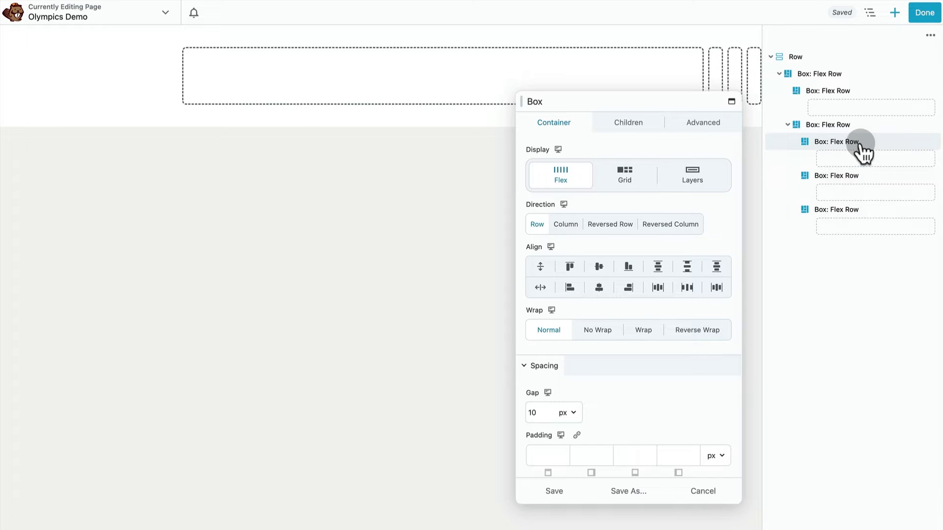
{"action": "right_click", "coordinate": [862, 147]}
{"action": "left_click", "coordinate": [863, 173]}
{"action": "right_click", "coordinate": [853, 144]}
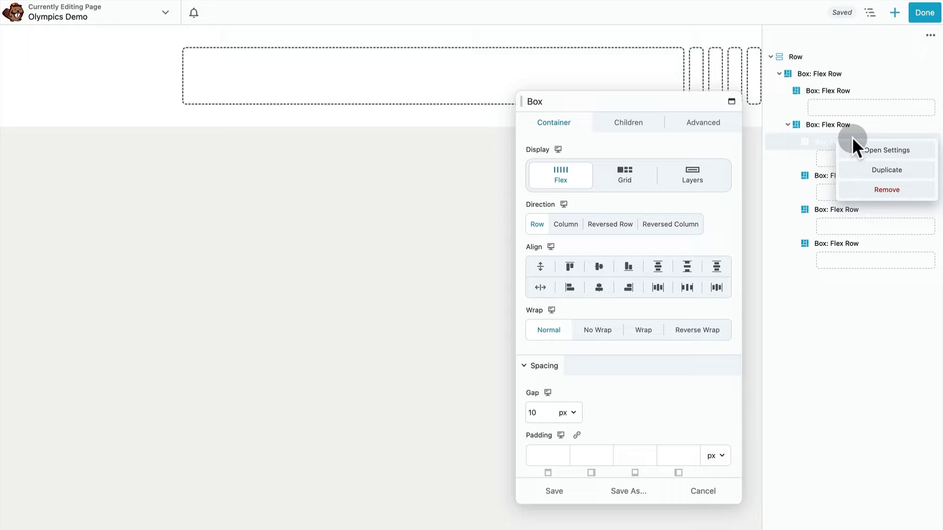
{"action": "left_click", "coordinate": [858, 175]}
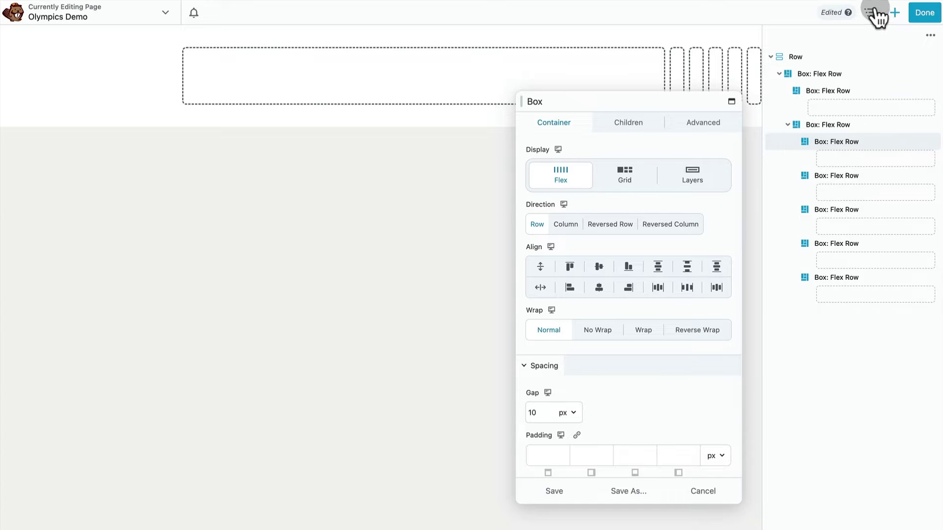
- Place a Photo module in the left box showing the Olympic rings image
{"action": "left_click", "coordinate": [895, 13]}
{"action": "left_click_drag", "start_coordinate": [806, 190], "coordinate": [515, 74]}
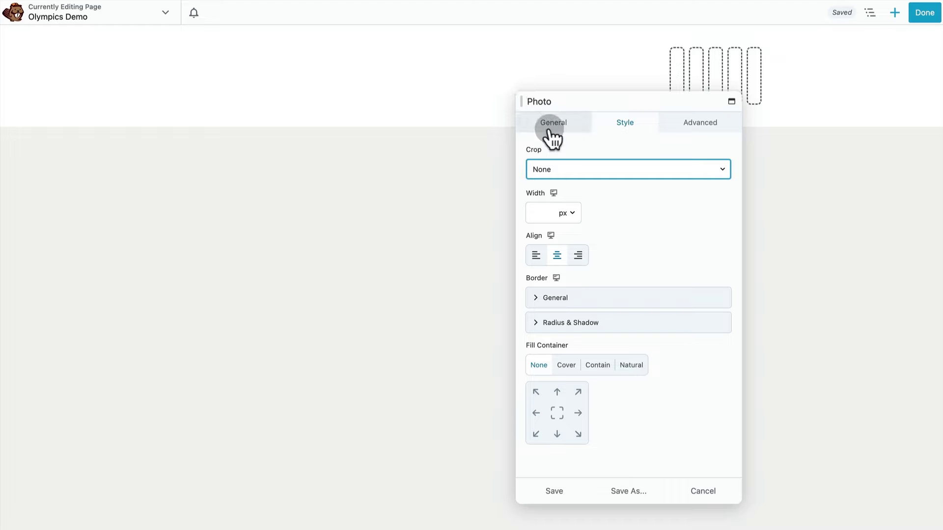
{"action": "left_click", "coordinate": [550, 127]}
{"action": "left_click", "coordinate": [554, 213]}
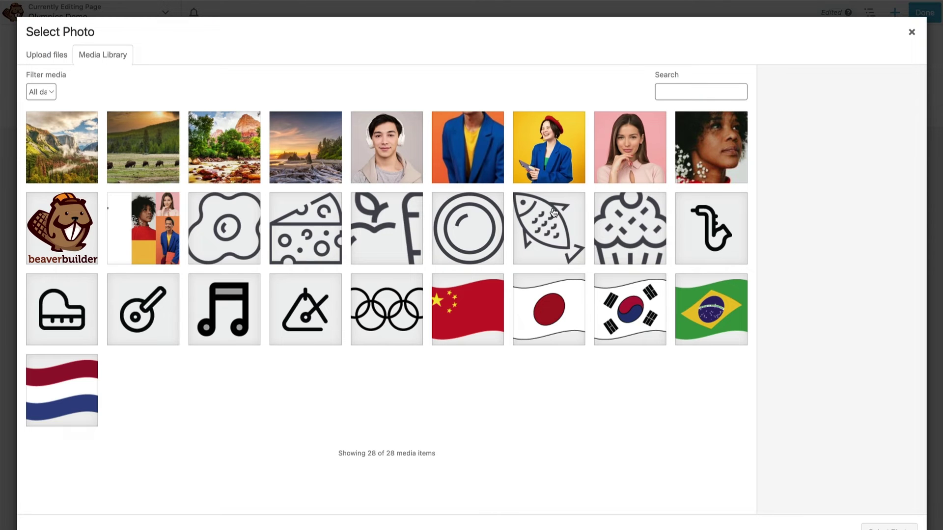
{"action": "left_click", "coordinate": [395, 330]}
{"action": "left_click", "coordinate": [888, 527]}
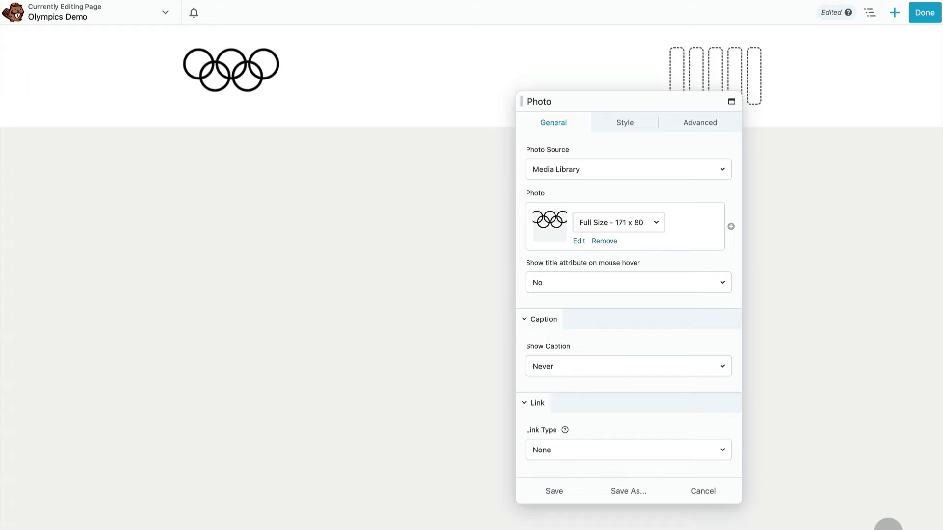
- Align the rings box to start, centre it vertically with space-between, and save
{"action": "left_click", "coordinate": [873, 14]}
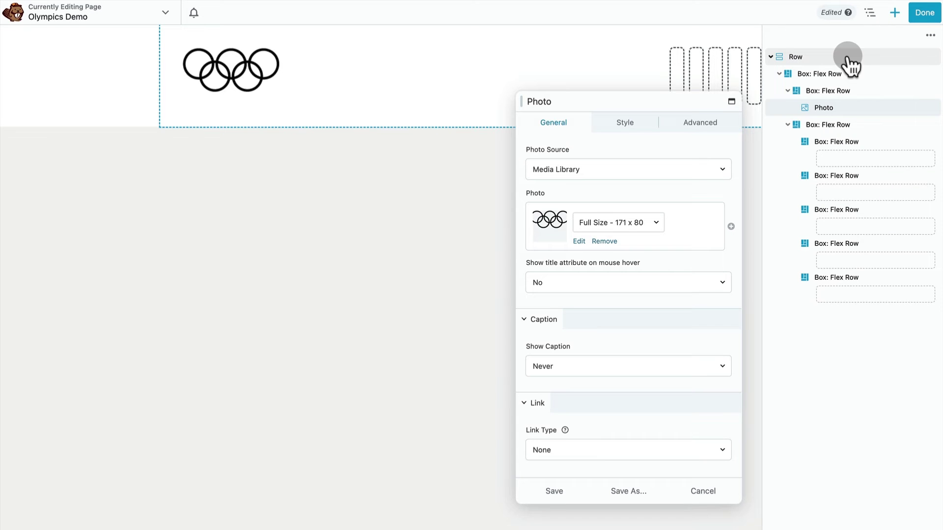
{"action": "left_click", "coordinate": [834, 93]}
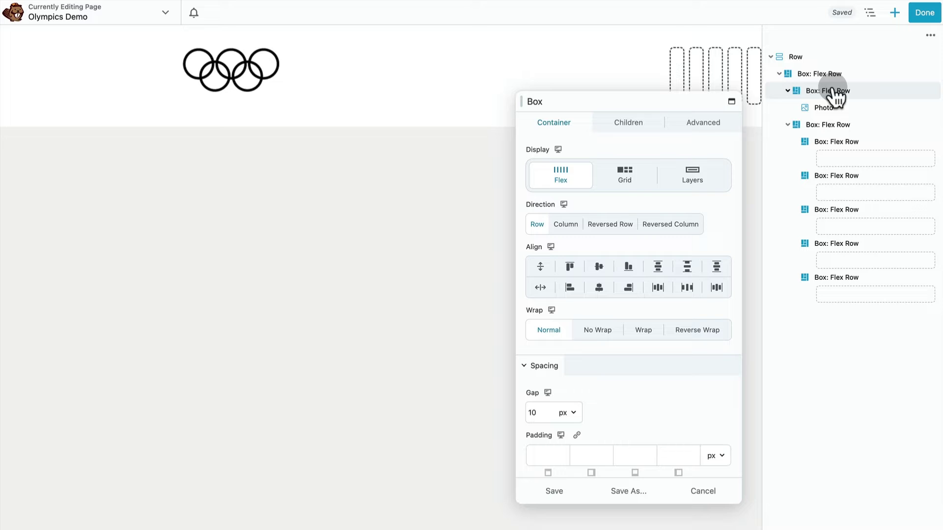
{"action": "left_click", "coordinate": [569, 287]}
{"action": "left_click", "coordinate": [599, 287]}
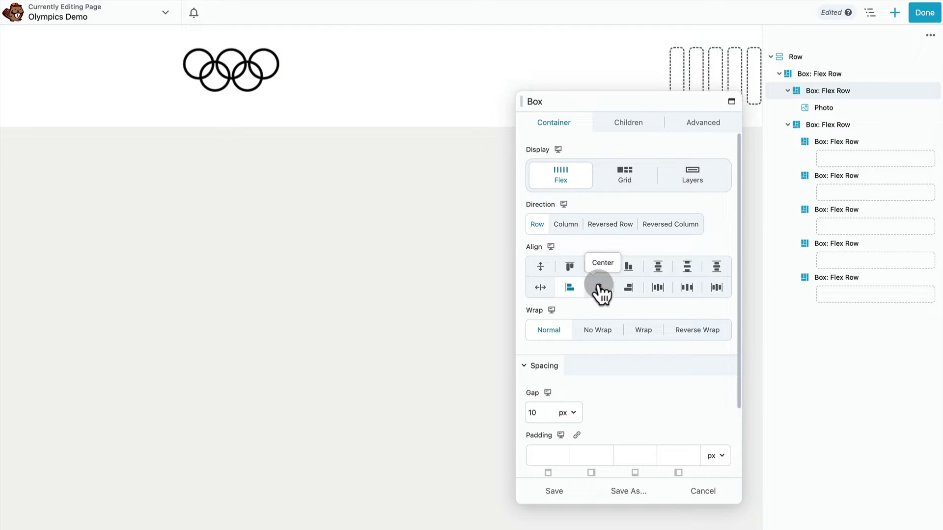
{"action": "left_click", "coordinate": [599, 268]}
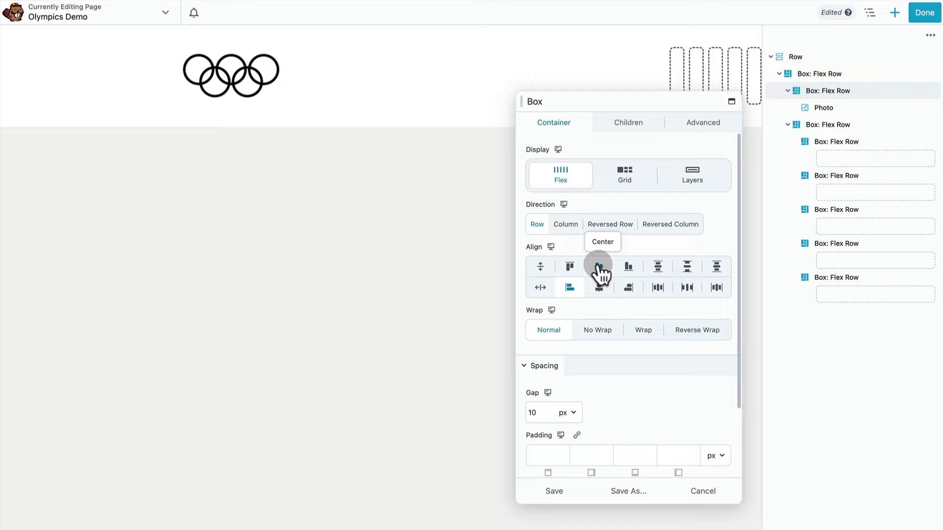
{"action": "left_click", "coordinate": [687, 289]}
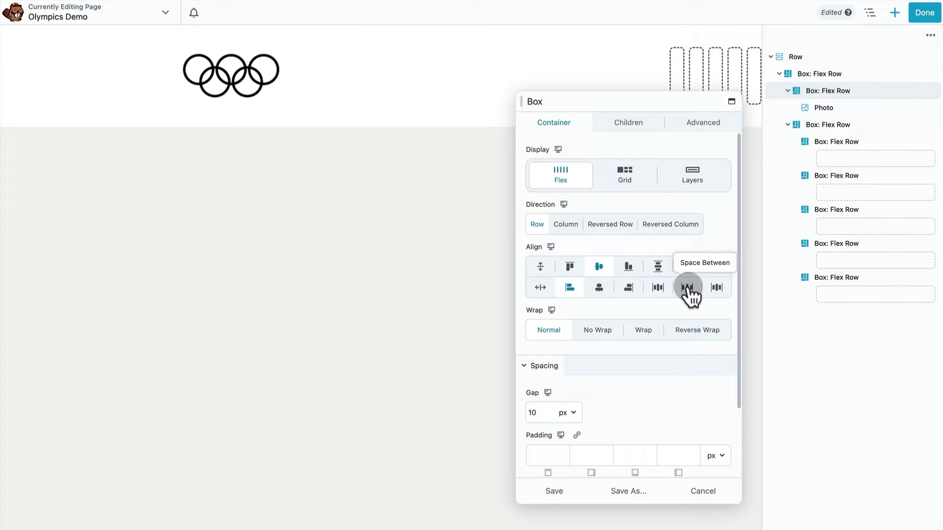
{"action": "left_click", "coordinate": [553, 491]}
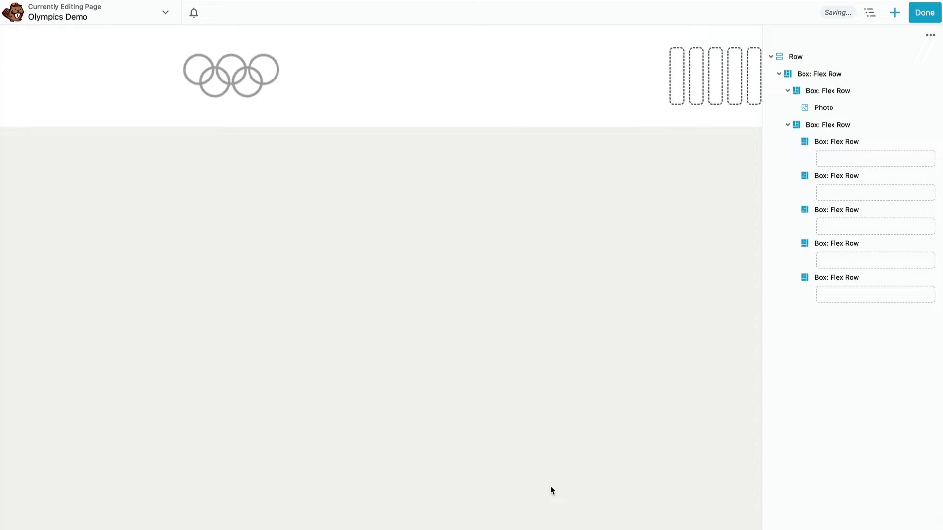
{"action": "mouse_move", "coordinate": [790, 91]}
{"action": "left_mouse_down"}
{"action": "mouse_move", "coordinate": [796, 118]}
{"action": "mouse_move", "coordinate": [788, 98]}
{"action": "left_mouse_up"}
- Add a Photo module to the first flag box using the FranceFlag image
{"action": "left_click", "coordinate": [787, 91]}
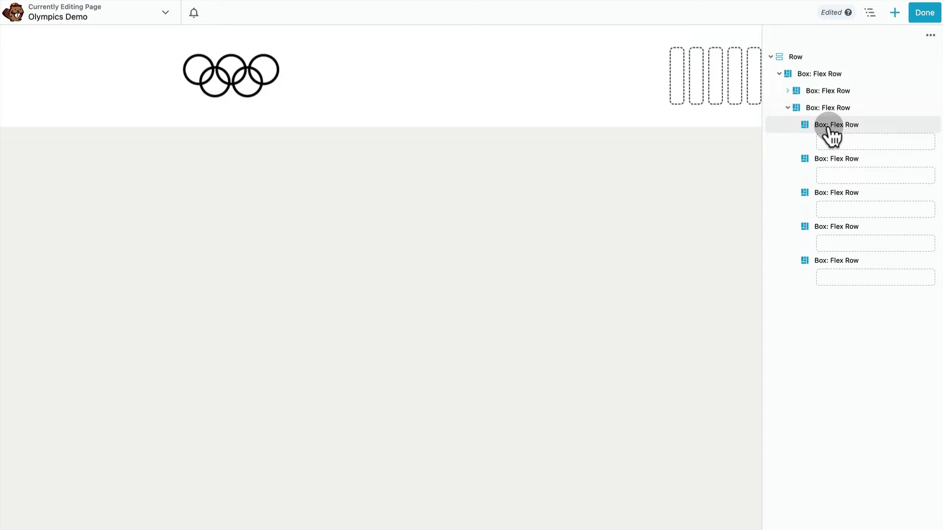
{"action": "left_click", "coordinate": [894, 13]}
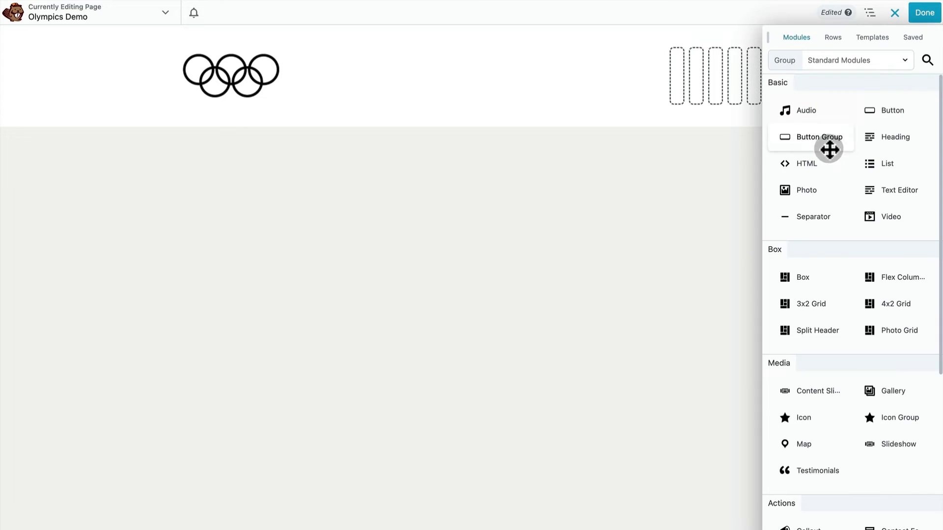
{"action": "left_click_drag", "start_coordinate": [806, 186], "coordinate": [674, 104]}
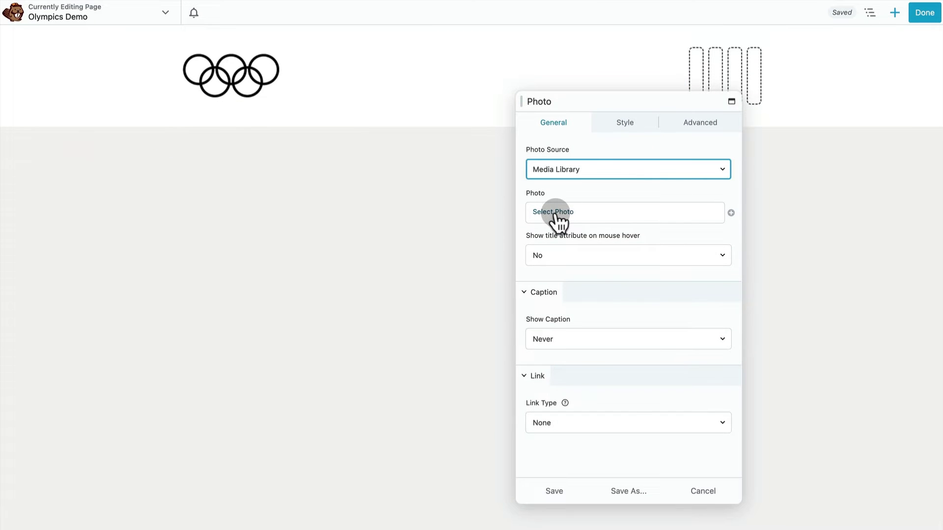
{"action": "left_click", "coordinate": [555, 212]}
{"action": "left_click", "coordinate": [265, 379]}
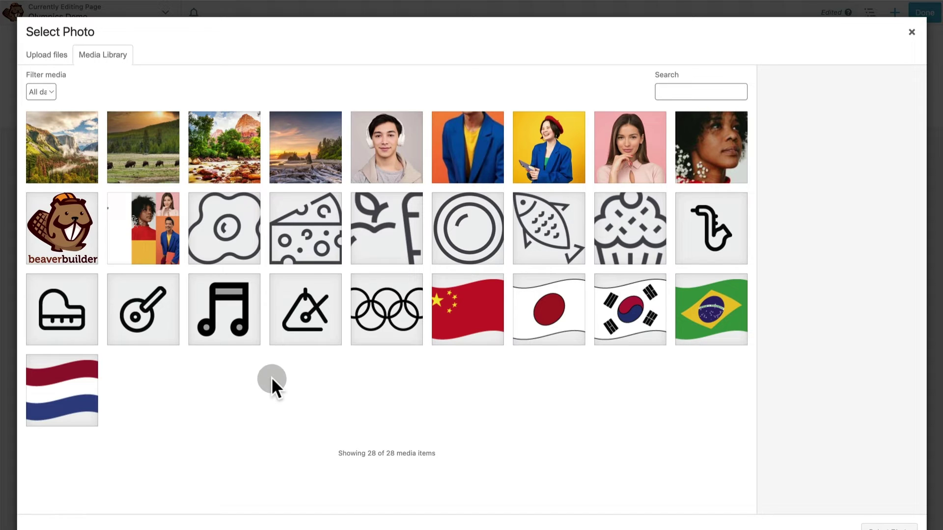
{"action": "left_click", "coordinate": [100, 394]}
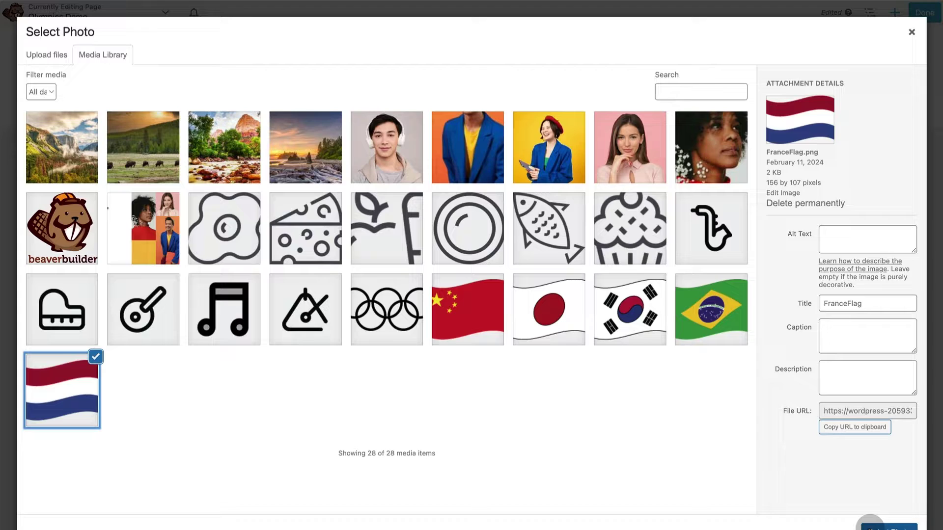
{"action": "left_click", "coordinate": [872, 527]}
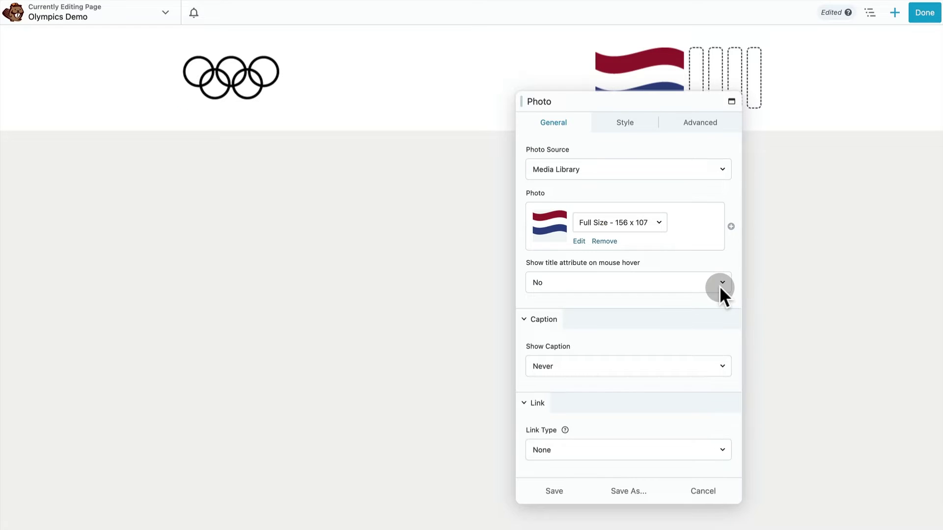
- Set the flag photo's width to 60 px on the Style tab
{"action": "left_click", "coordinate": [633, 129]}
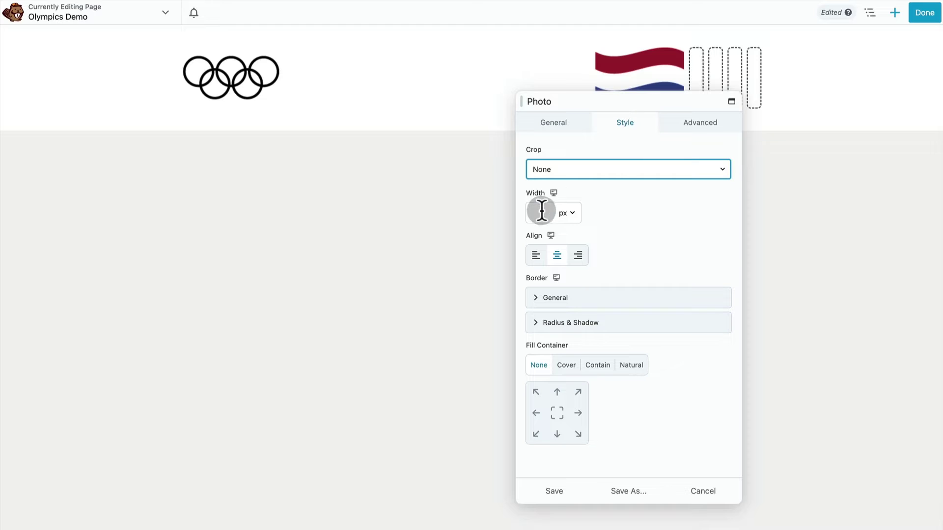
{"action": "left_click", "coordinate": [540, 212]}
{"action": "left_click_drag", "start_coordinate": [535, 239], "coordinate": [547, 239]}
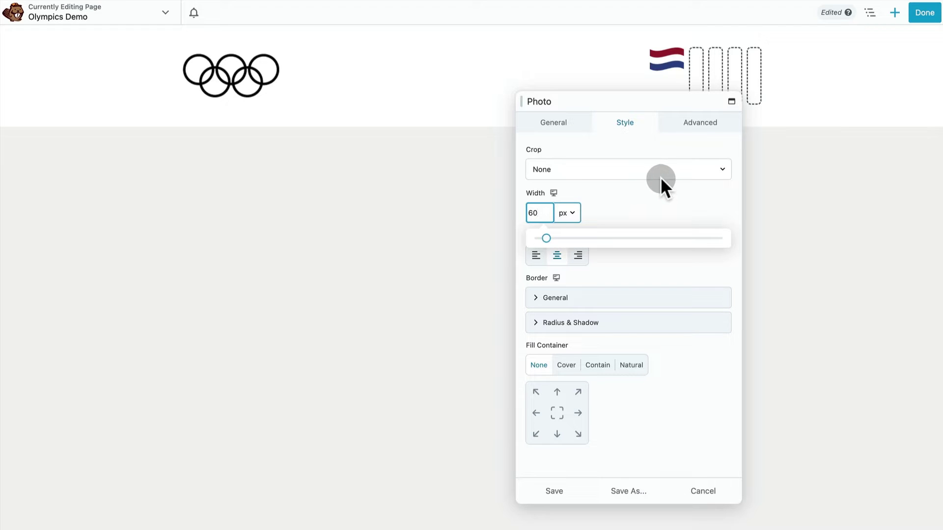
- Centre the first flag vertically in its box and save
{"action": "left_click", "coordinate": [868, 13]}
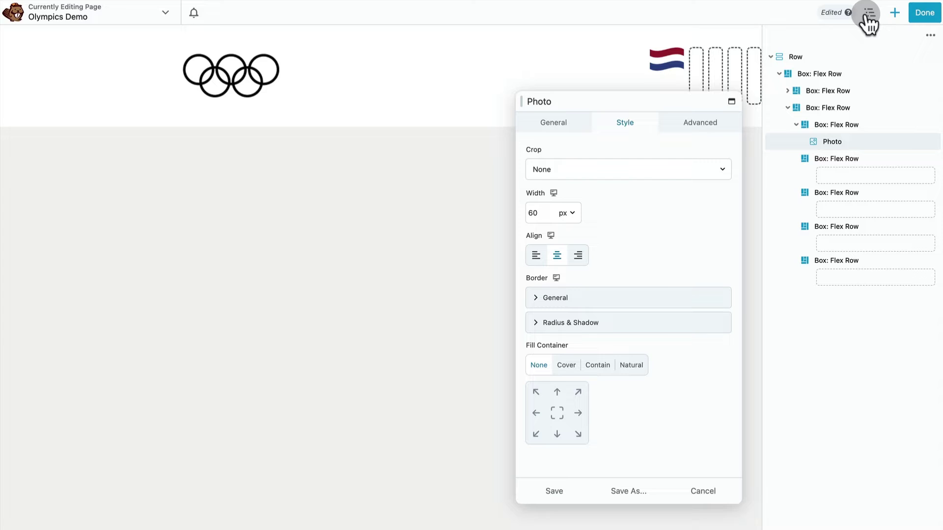
{"action": "left_click", "coordinate": [838, 126]}
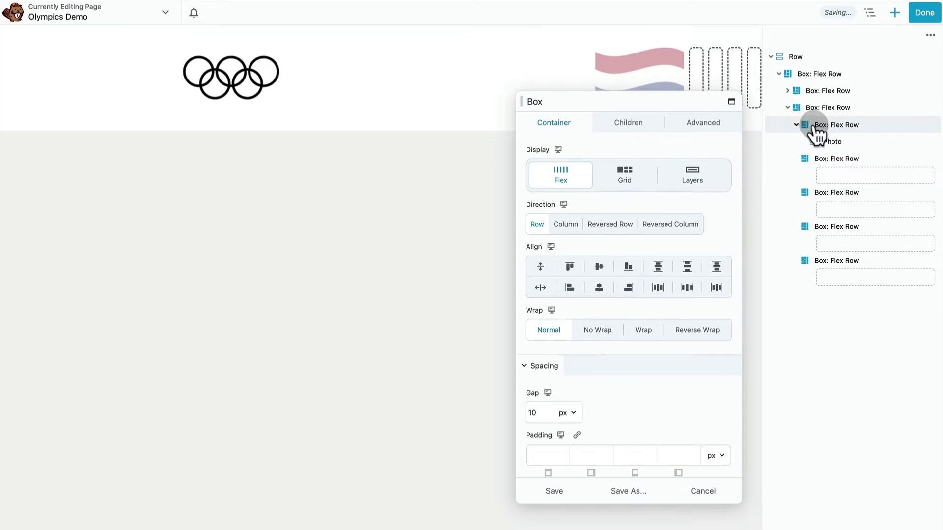
{"action": "left_click", "coordinate": [598, 269]}
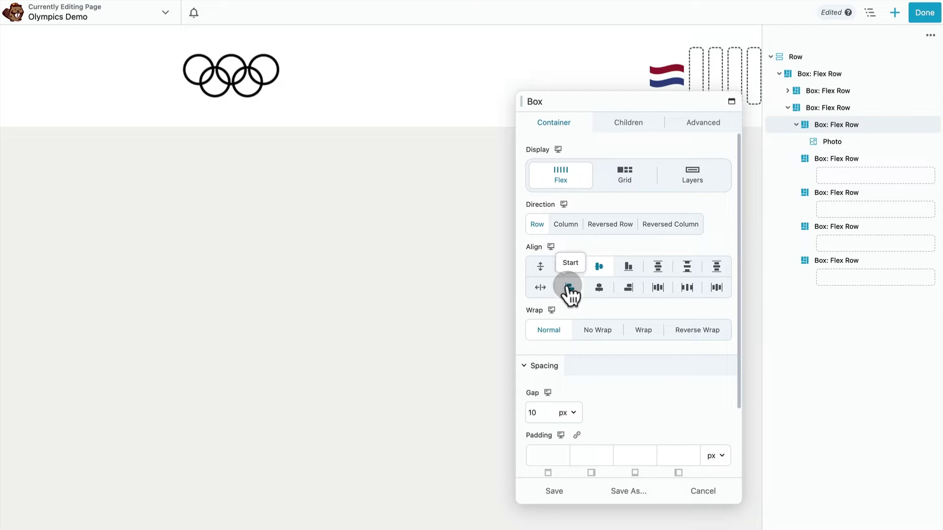
{"action": "left_click", "coordinate": [554, 491]}
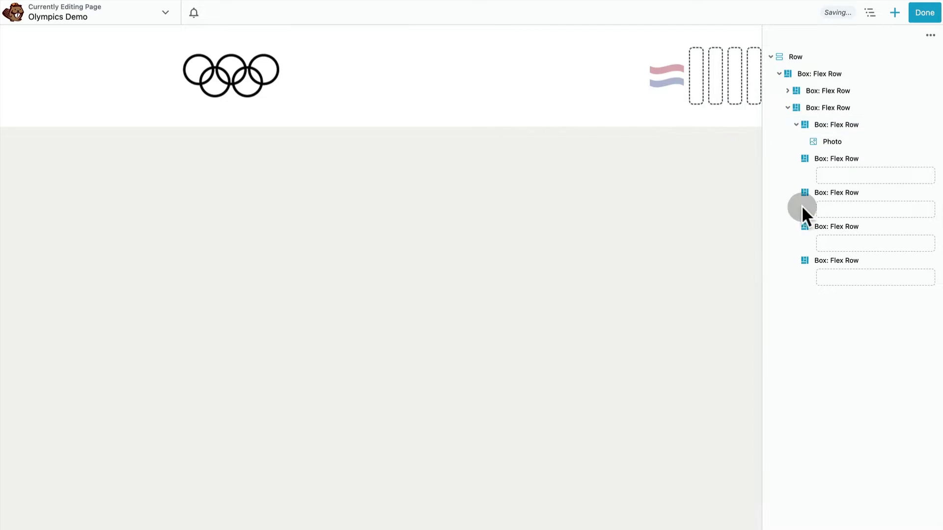
- Duplicate the flag box and change the copy's photo to the Japan flag
{"action": "right_click", "coordinate": [843, 128]}
{"action": "left_click", "coordinate": [855, 158]}
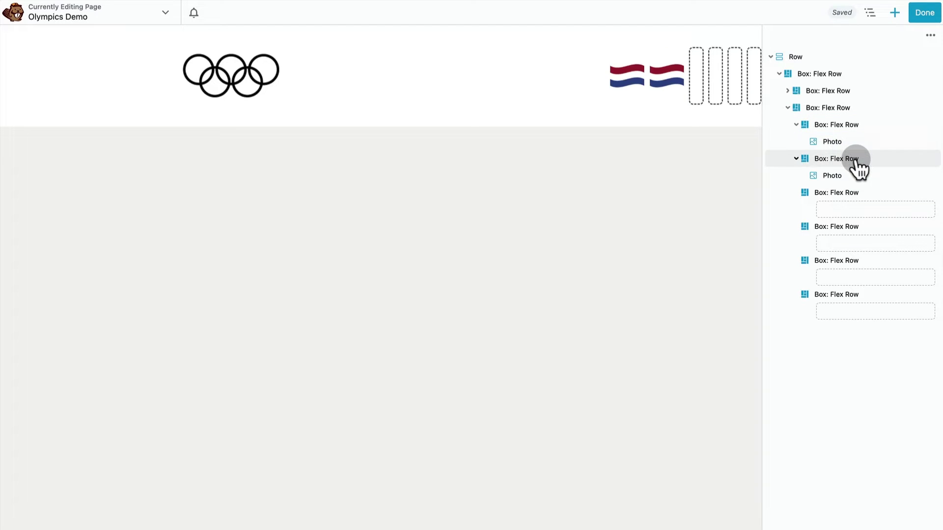
{"action": "right_click", "coordinate": [845, 142]}
{"action": "left_click", "coordinate": [857, 174]}
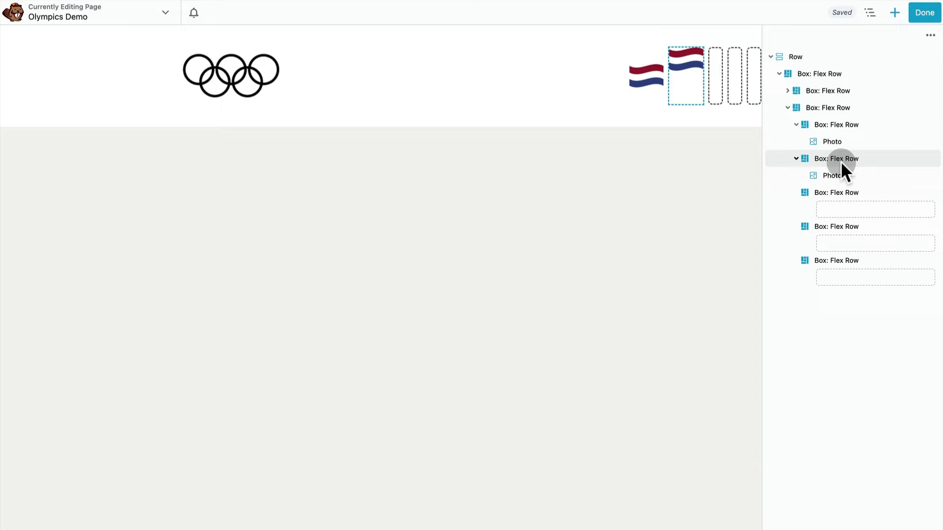
{"action": "left_click", "coordinate": [840, 160]}
{"action": "left_click", "coordinate": [835, 175]}
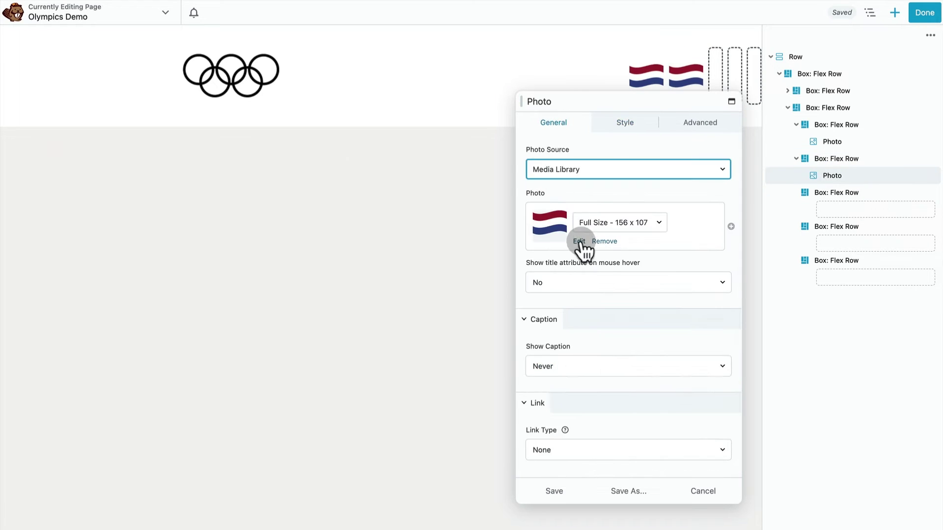
{"action": "left_click", "coordinate": [583, 245]}
{"action": "left_click", "coordinate": [548, 309]}
{"action": "left_click", "coordinate": [889, 527]}
- Copy the flag photo into an empty box as the China flag, and centre the Japan flag vertically
{"action": "right_click", "coordinate": [859, 177]}
{"action": "left_click", "coordinate": [863, 204]}
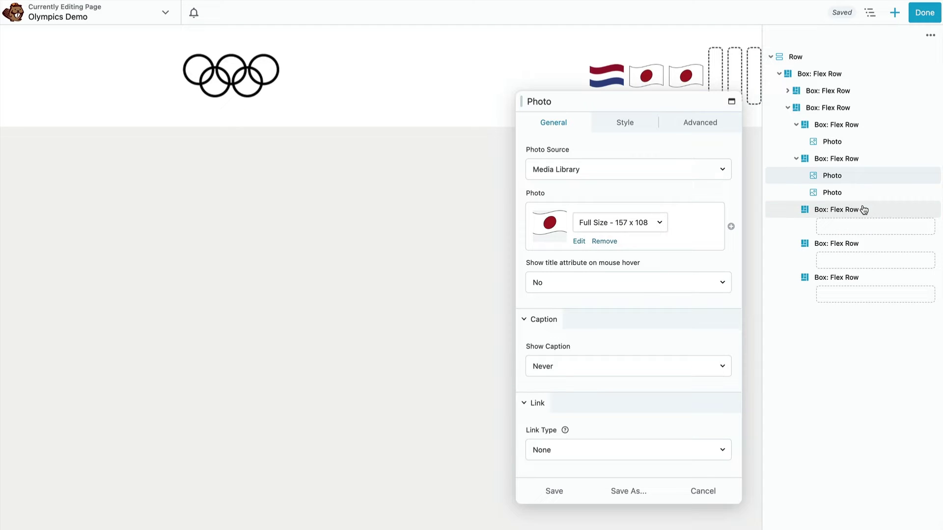
{"action": "mouse_move", "coordinate": [831, 192]}
{"action": "left_mouse_down"}
{"action": "mouse_move", "coordinate": [827, 200]}
{"action": "mouse_move", "coordinate": [835, 178]}
{"action": "left_mouse_up"}
{"action": "left_click", "coordinate": [580, 241]}
{"action": "left_click", "coordinate": [469, 294]}
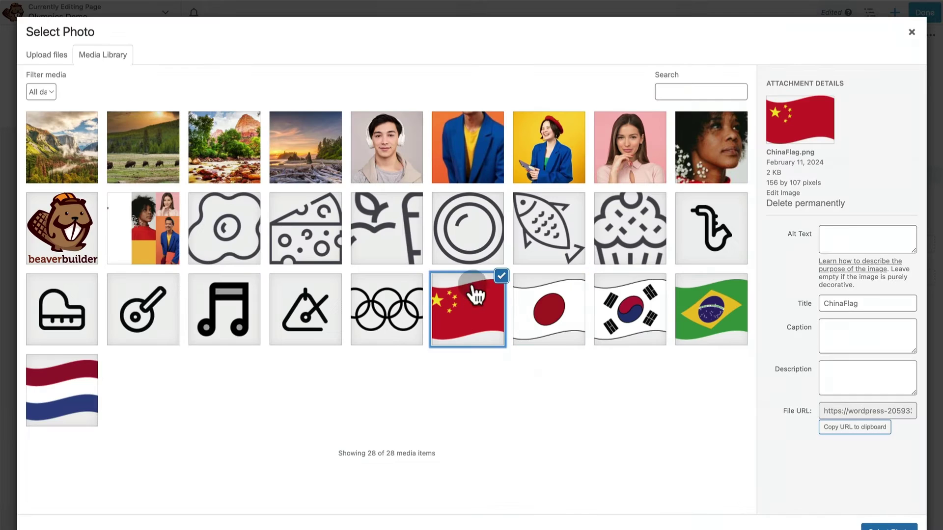
{"action": "left_click", "coordinate": [889, 526]}
{"action": "left_click", "coordinate": [836, 192]}
{"action": "left_click", "coordinate": [599, 267]}
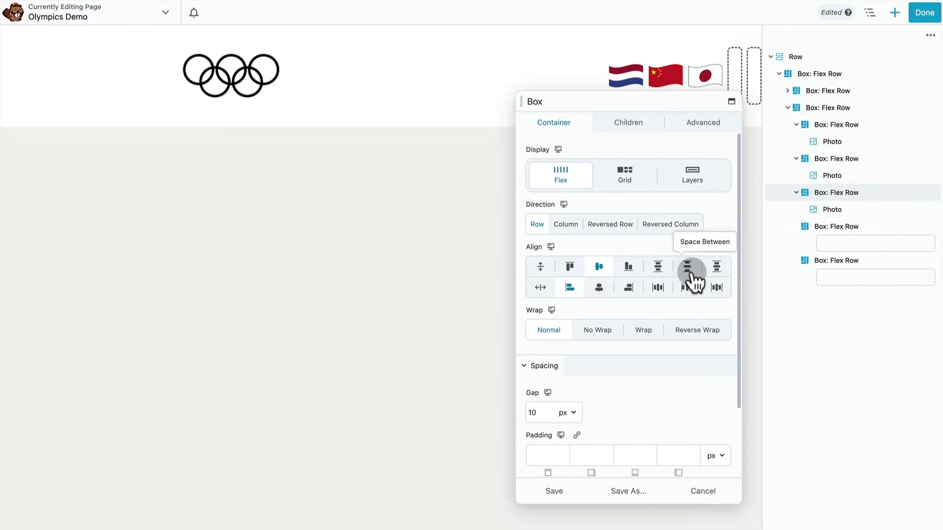
- Copy a flag photo into another empty box as the South Korea flag, centred vertically
{"action": "right_click", "coordinate": [853, 211]}
{"action": "left_click", "coordinate": [857, 242]}
{"action": "left_click_drag", "start_coordinate": [835, 226], "coordinate": [835, 246]}
{"action": "left_click", "coordinate": [835, 243]}
{"action": "left_click", "coordinate": [580, 242]}
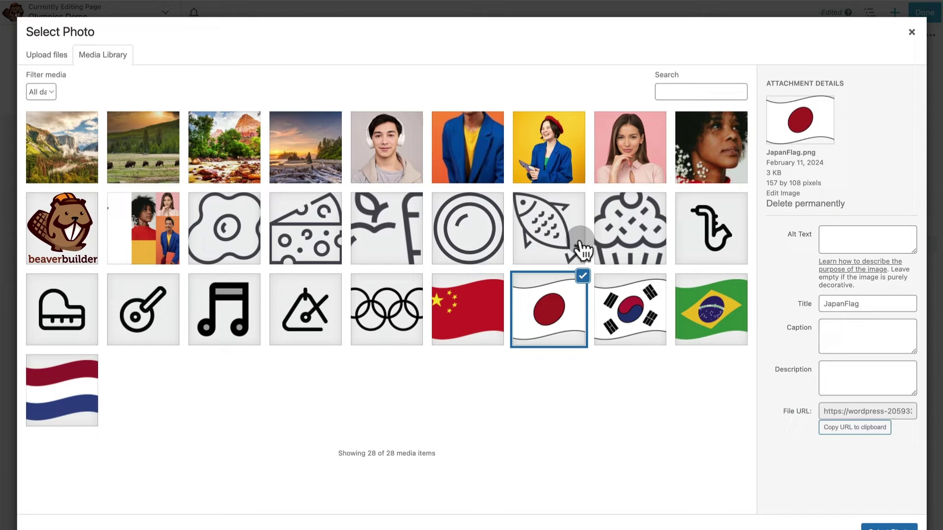
{"action": "left_click", "coordinate": [627, 305]}
{"action": "left_click", "coordinate": [884, 526]}
{"action": "left_click", "coordinate": [837, 226]}
{"action": "left_click", "coordinate": [598, 267]}
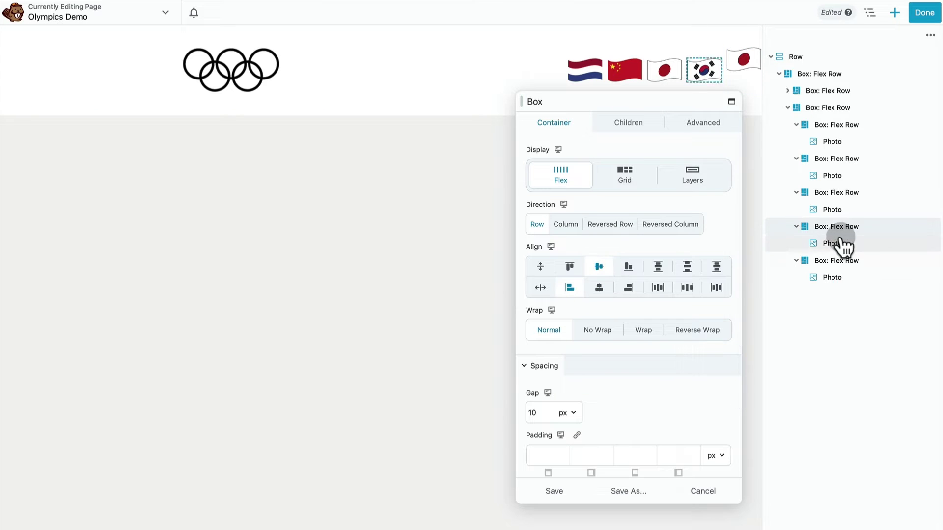
- Centre the last flag vertically, save, preview the page, and make it Brazil's flag
{"action": "left_click", "coordinate": [841, 260]}
{"action": "left_click", "coordinate": [599, 267]}
{"action": "left_click", "coordinate": [554, 491]}
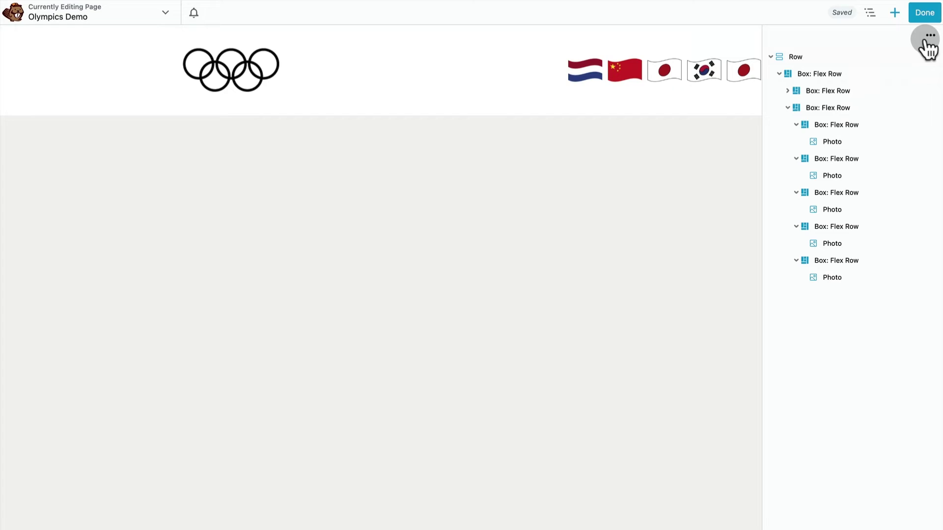
{"action": "left_click", "coordinate": [925, 12]}
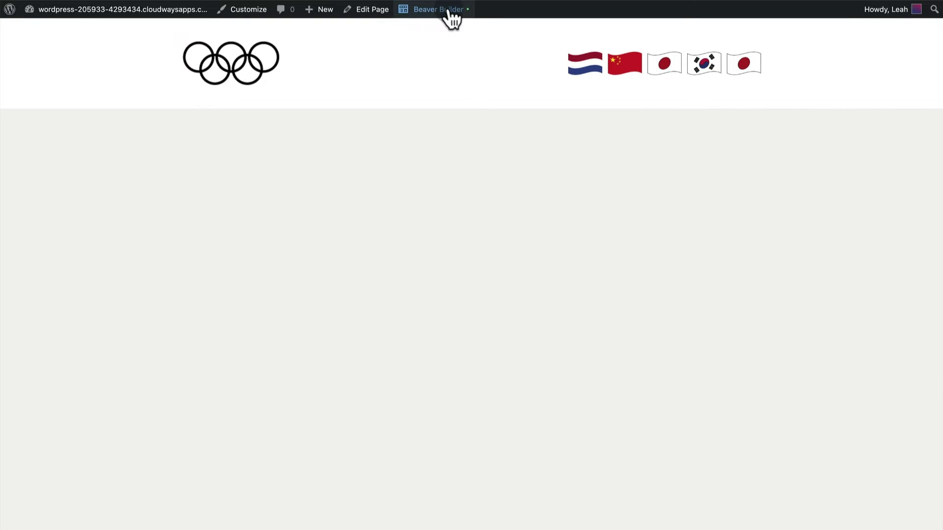
{"action": "left_click", "coordinate": [451, 9]}
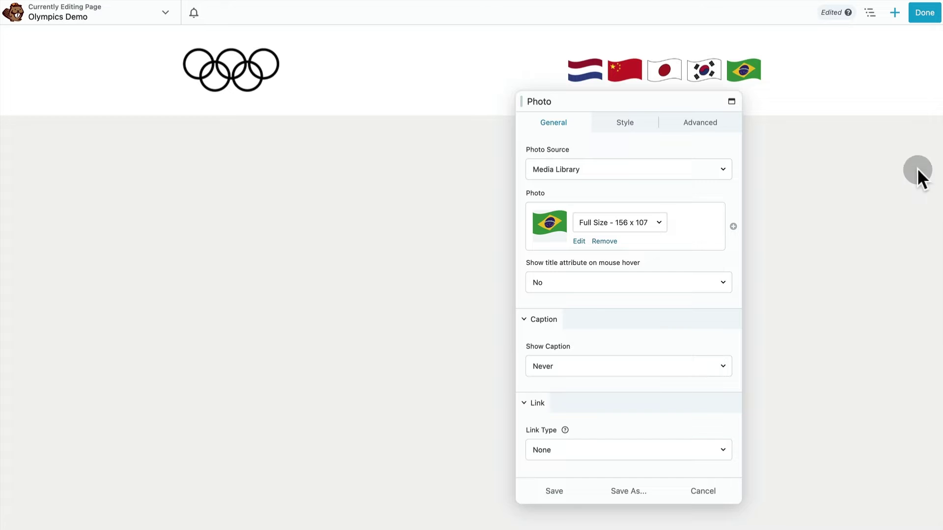
{"action": "left_click", "coordinate": [554, 491]}
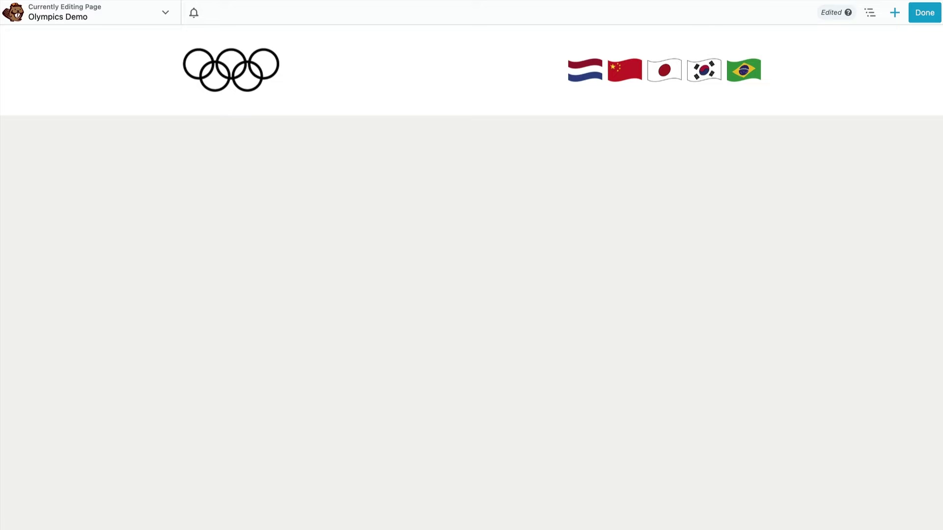
- Add a new Box to the flag row with a grid layout of a single 1fr column
{"action": "left_click", "coordinate": [893, 13]}
{"action": "left_click_drag", "start_coordinate": [830, 278], "coordinate": [602, 87]}
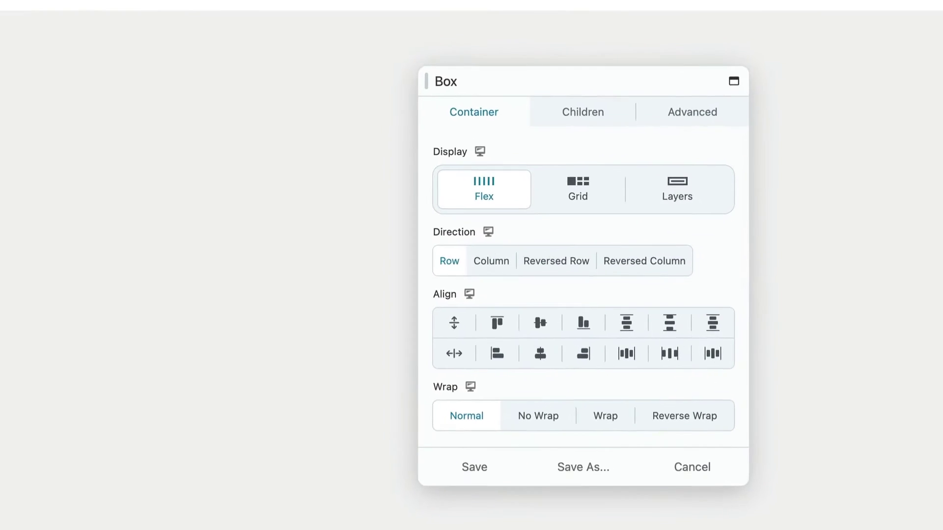
{"action": "left_click", "coordinate": [574, 192]}
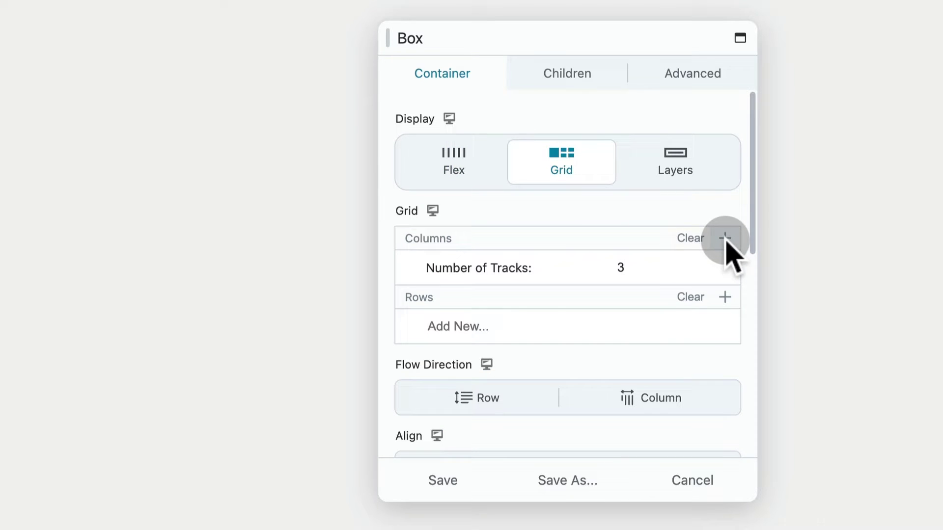
{"action": "left_click", "coordinate": [724, 273]}
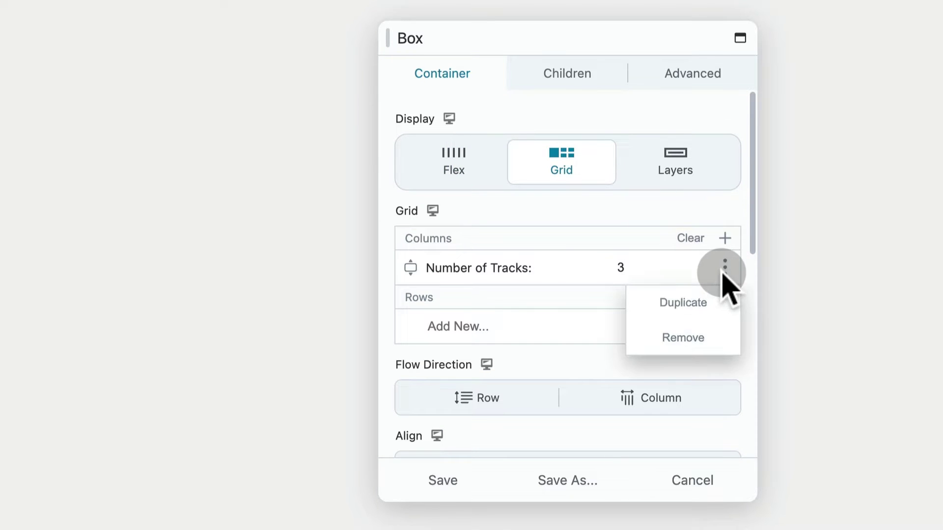
{"action": "left_click", "coordinate": [702, 338]}
{"action": "left_click", "coordinate": [744, 239]}
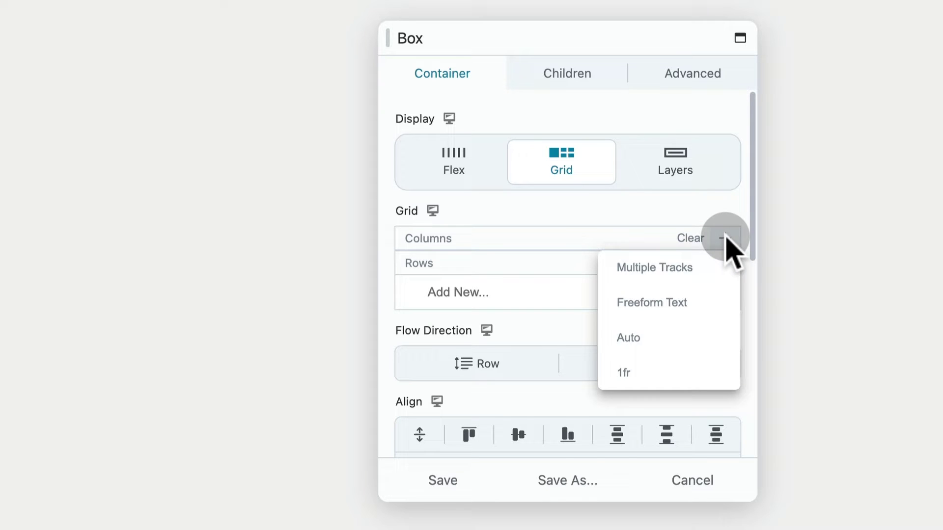
{"action": "left_click", "coordinate": [677, 373]}
- Give the grid two rows: 11px and 1fr
{"action": "mouse_move", "coordinate": [691, 335]}
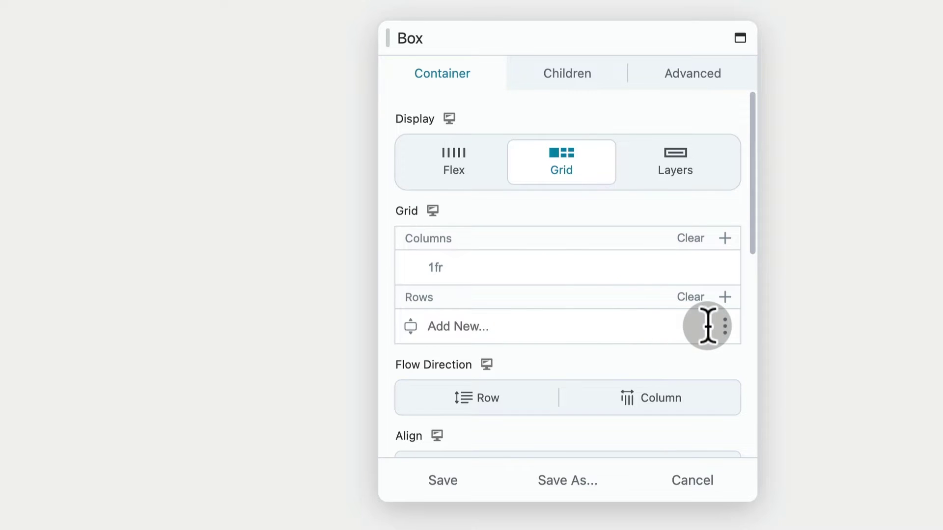
{"action": "left_click", "coordinate": [708, 325]}
{"action": "type", "text": "1"}
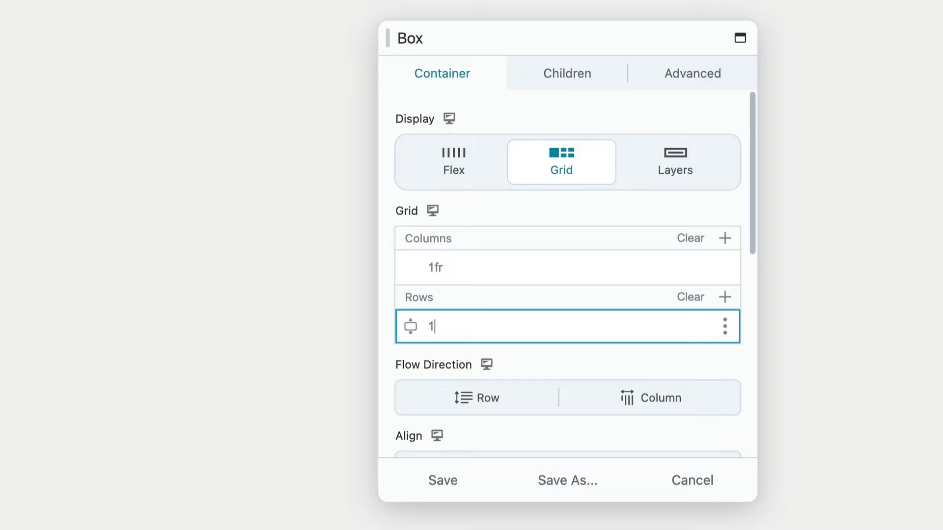
{"action": "type", "text": "1px"}
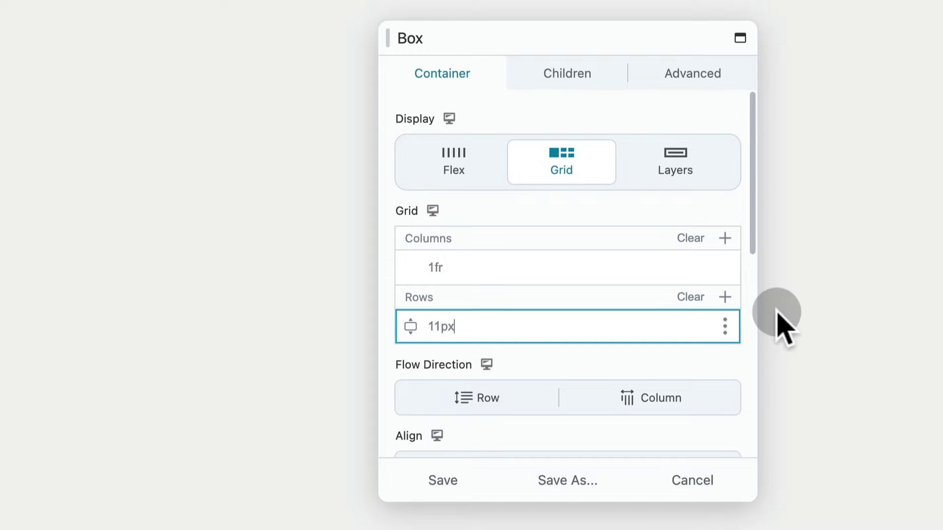
{"action": "left_click", "coordinate": [725, 294]}
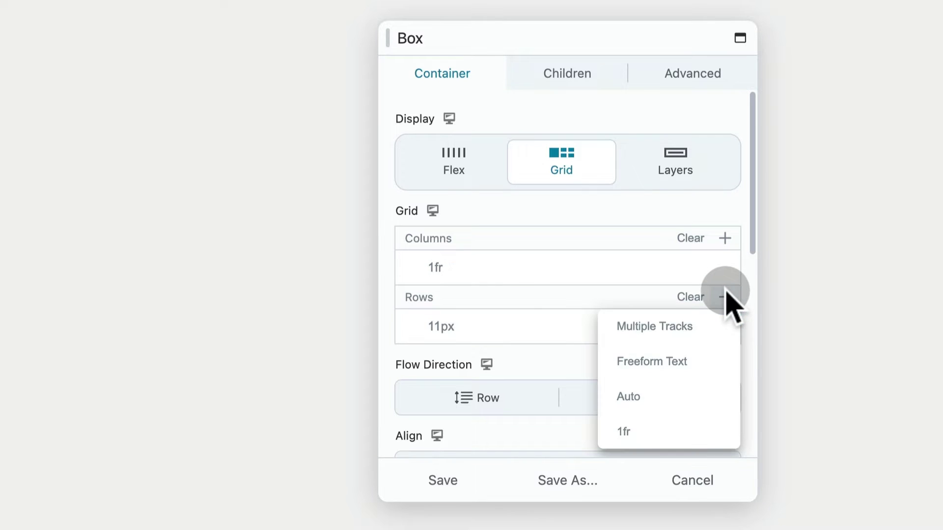
{"action": "left_click", "coordinate": [632, 431]}
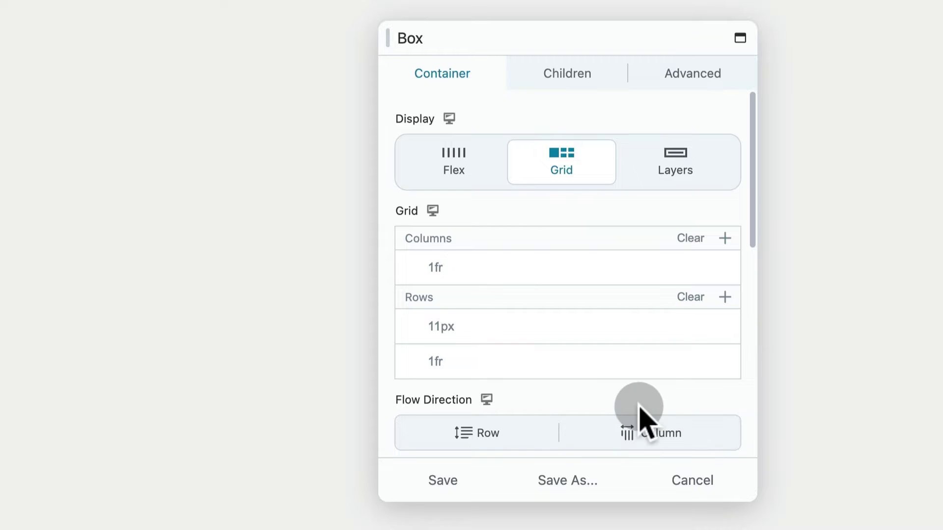
- Set the row gap to 0, link the column gap to match, and save
{"action": "scroll", "coordinate": [645, 393], "scroll_direction": "down", "scroll_amount": 5}
{"action": "scroll", "coordinate": [646, 393], "scroll_direction": "down", "scroll_amount": 3}
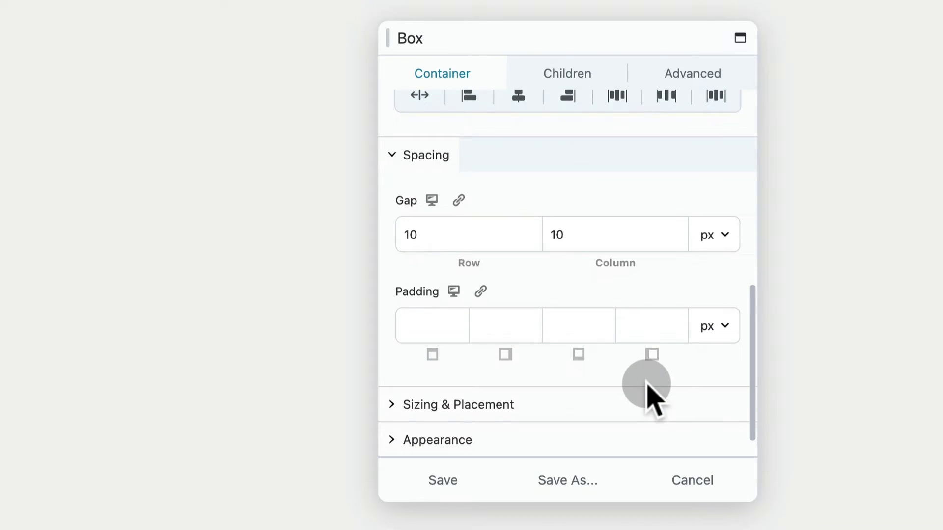
{"action": "left_click", "coordinate": [450, 223]}
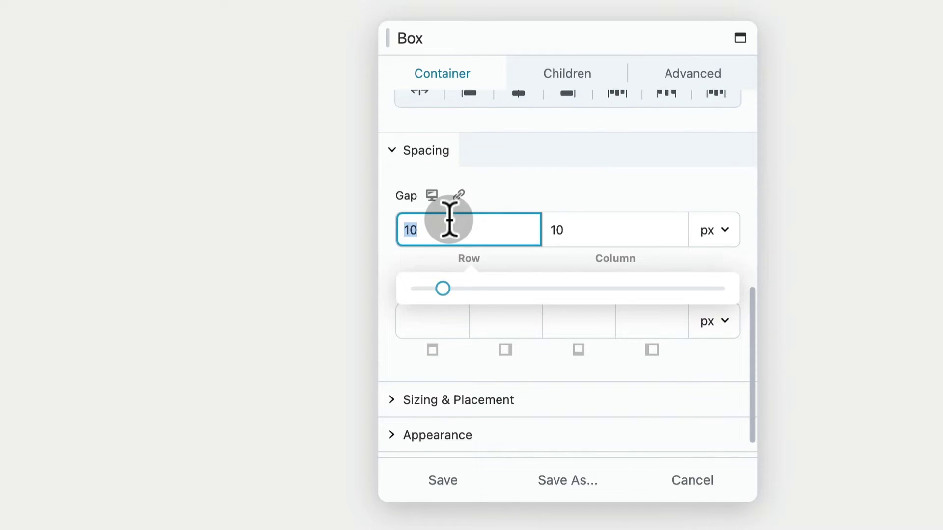
{"action": "type", "text": "0"}
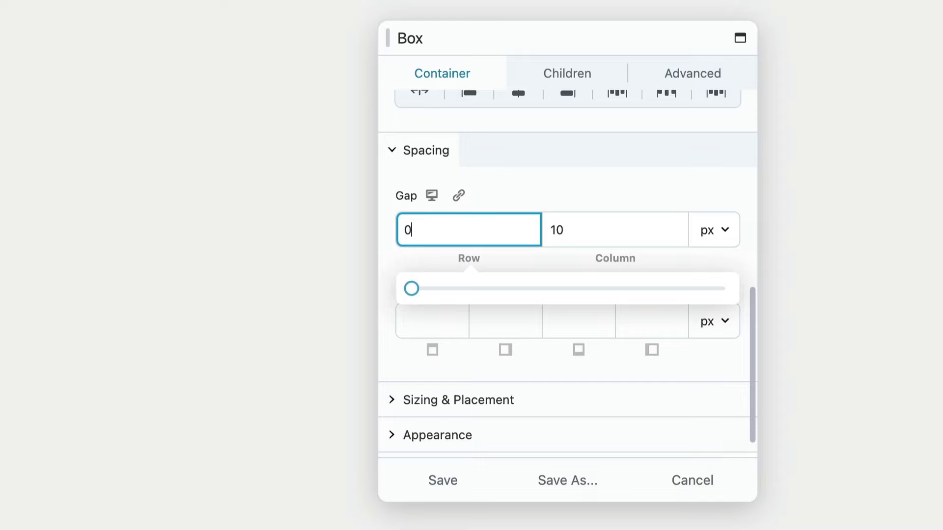
{"action": "left_click", "coordinate": [459, 195]}
{"action": "left_click", "coordinate": [443, 479]}
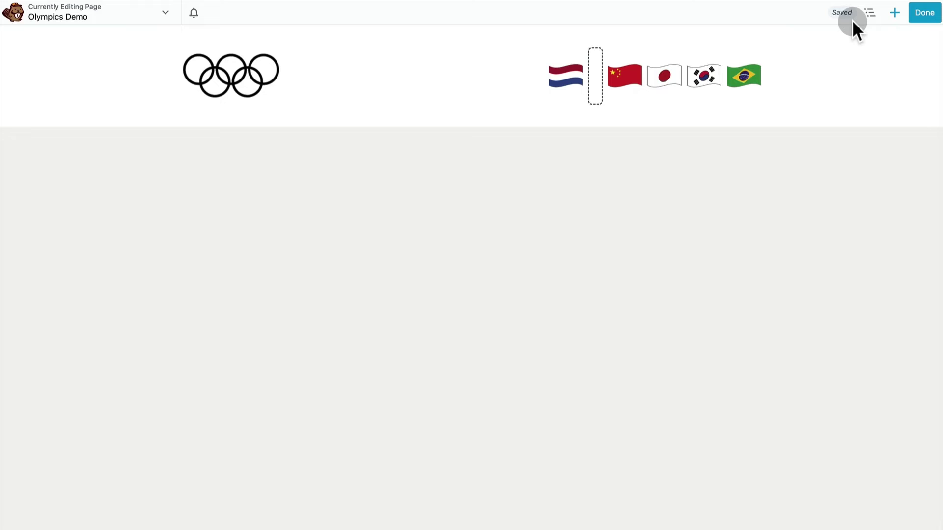
- Add a Text Editor module beside the Netherlands flag containing '2024'
{"action": "left_click", "coordinate": [895, 14]}
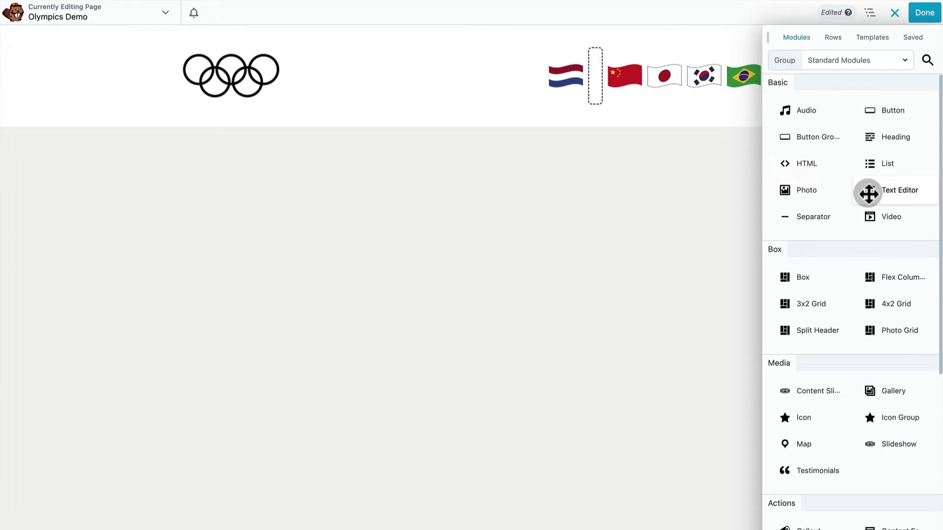
{"action": "left_click_drag", "start_coordinate": [868, 193], "coordinate": [589, 92]}
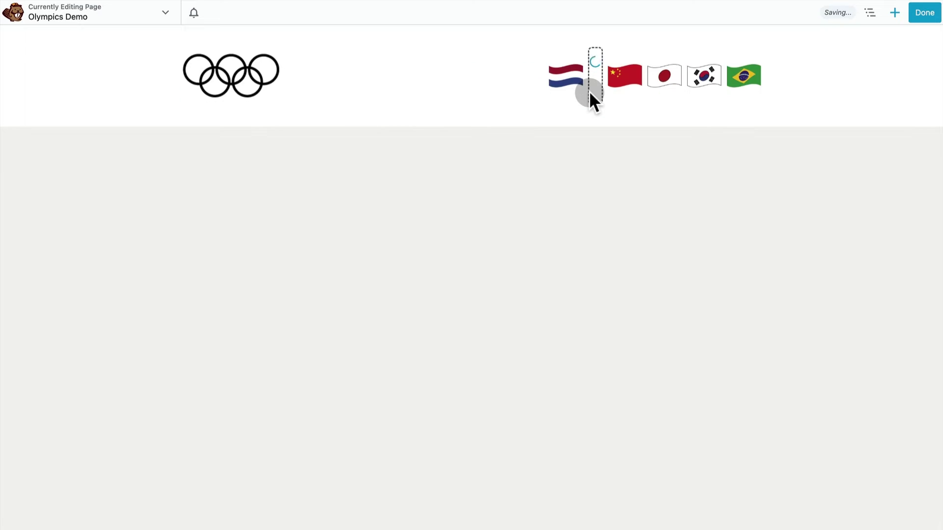
{"action": "type", "text": "2024"}
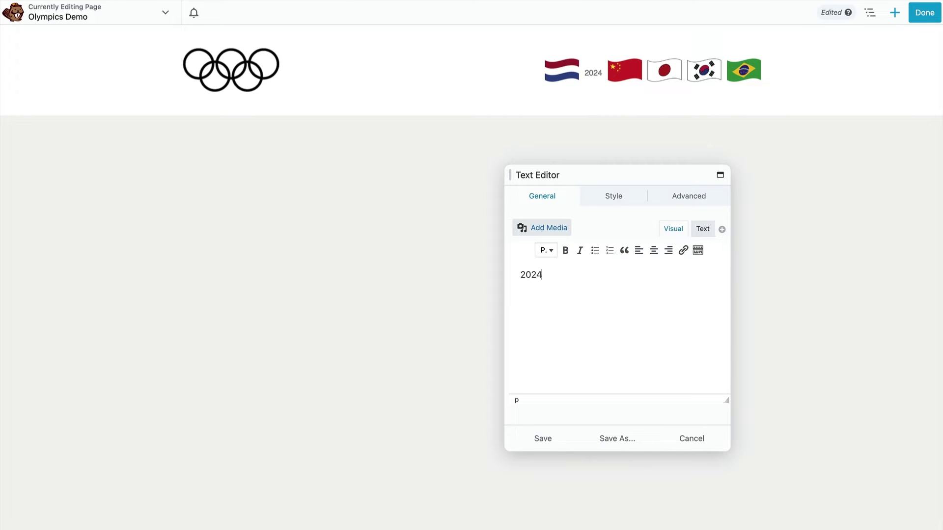
- Style the '2024' text in Poppins with colour #000000
{"action": "left_click", "coordinate": [612, 197]}
{"action": "left_click", "coordinate": [557, 326]}
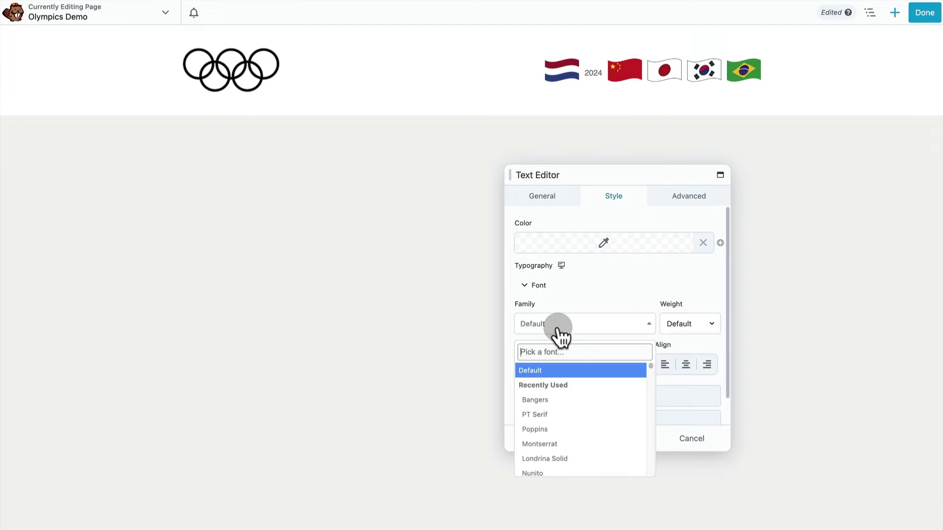
{"action": "left_click", "coordinate": [540, 430]}
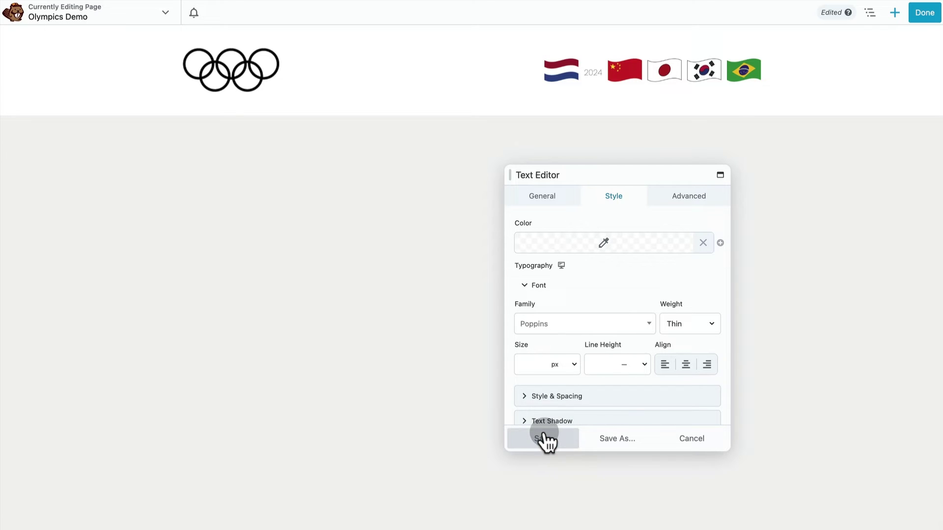
{"action": "left_click", "coordinate": [586, 246]}
{"action": "left_click", "coordinate": [579, 257]}
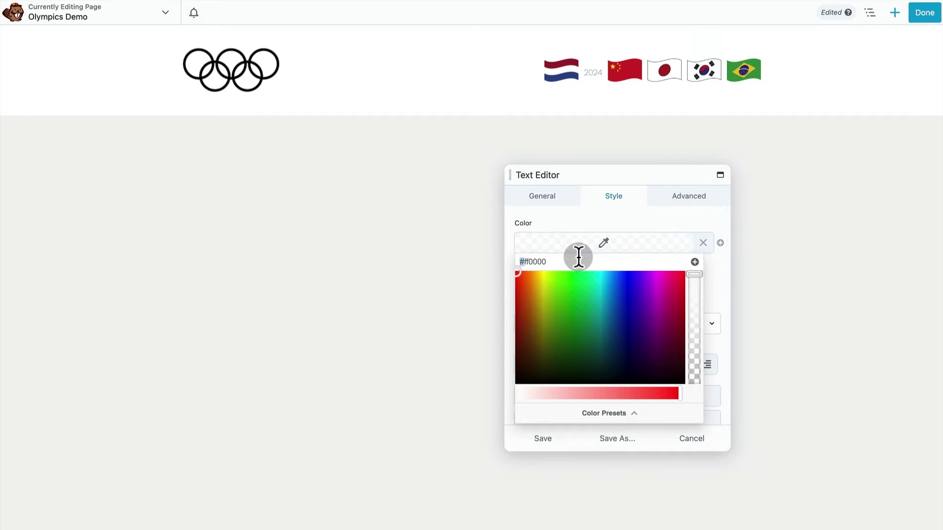
{"action": "type", "text": "000000"}
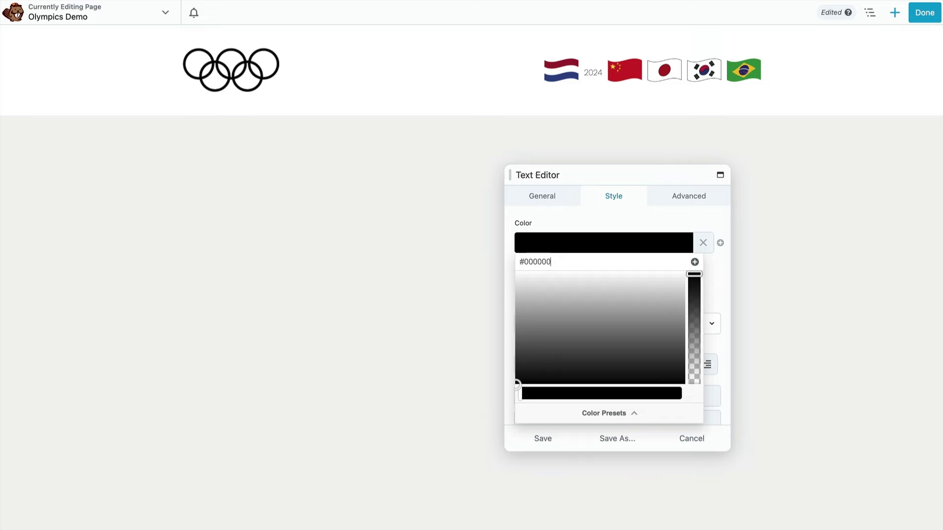
{"action": "left_click", "coordinate": [632, 219]}
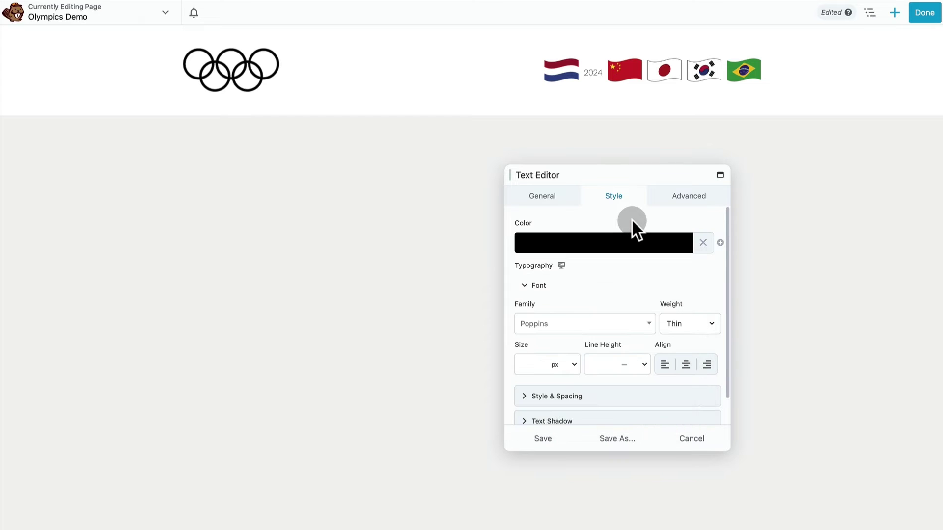
- Set the '2024' text size to 13 px and save
{"action": "left_click", "coordinate": [531, 368]}
{"action": "type", "text": "20"}
{"action": "left_click", "coordinate": [534, 390]}
{"action": "left_click_drag", "start_coordinate": [533, 390], "coordinate": [527, 389]}
{"action": "left_click", "coordinate": [607, 300]}
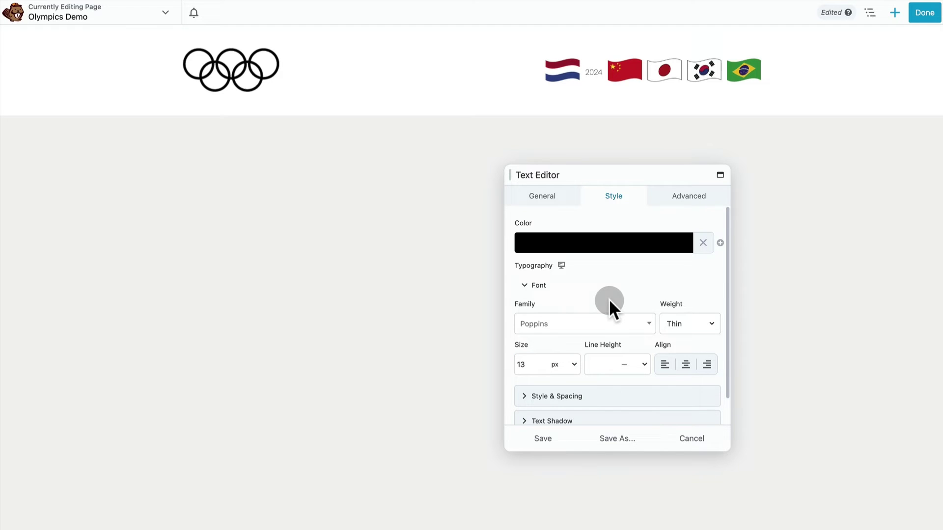
{"action": "left_click", "coordinate": [550, 442]}
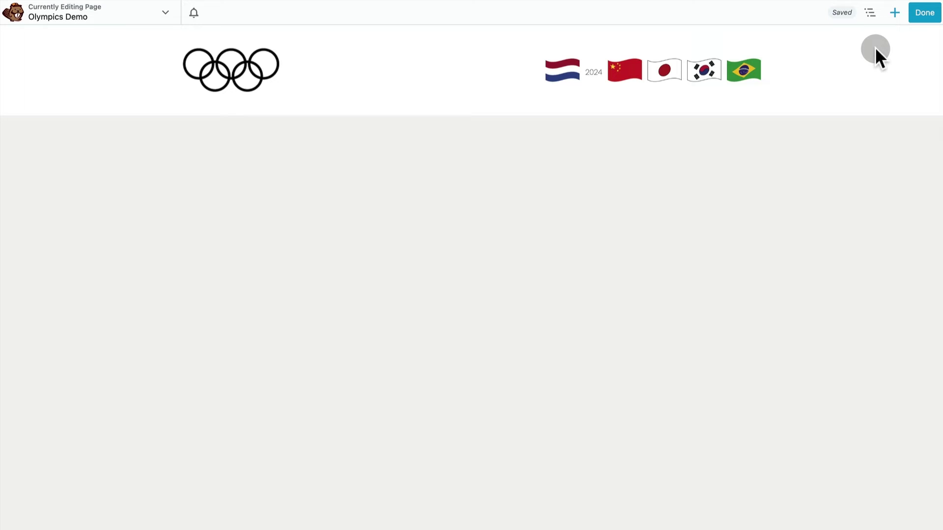
- Add a Text Editor module beneath '2024' containing 'France'
{"action": "left_click", "coordinate": [894, 12]}
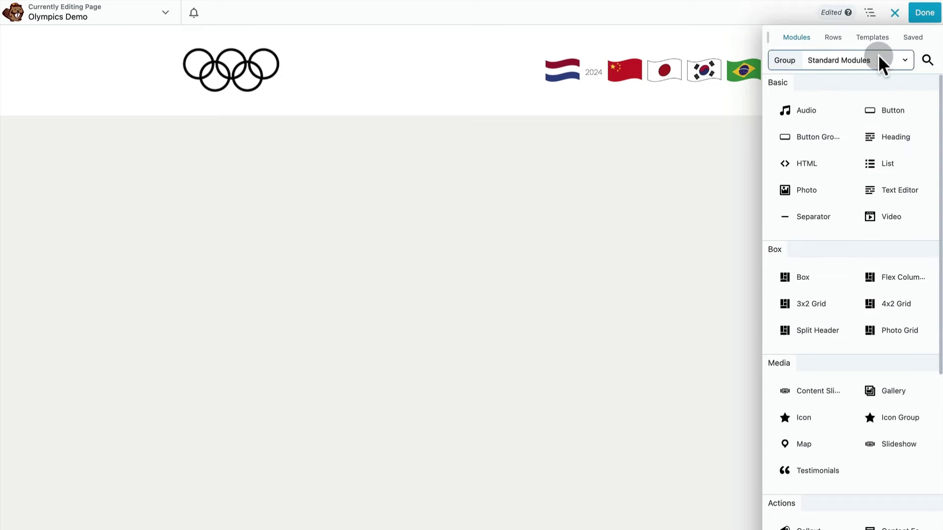
{"action": "left_click_drag", "start_coordinate": [871, 189], "coordinate": [584, 113]}
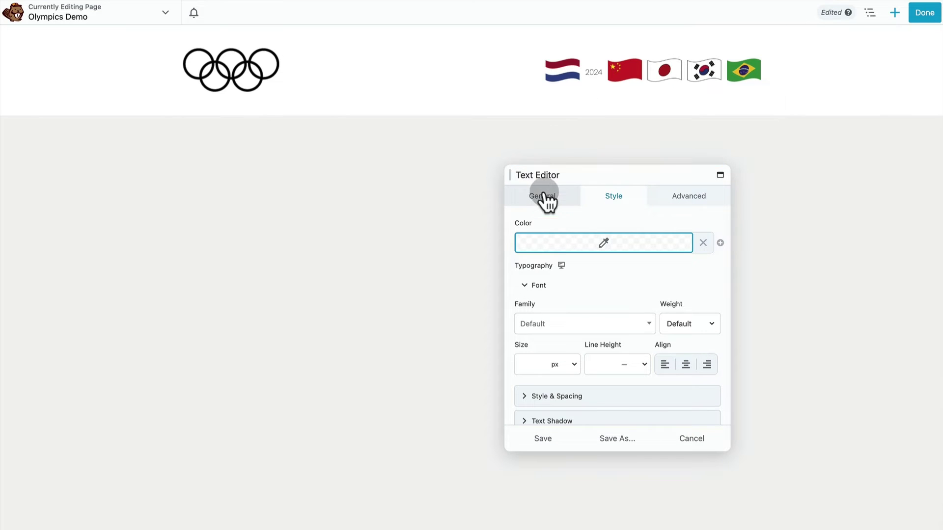
{"action": "left_click", "coordinate": [542, 196]}
{"action": "type", "text": "France"}
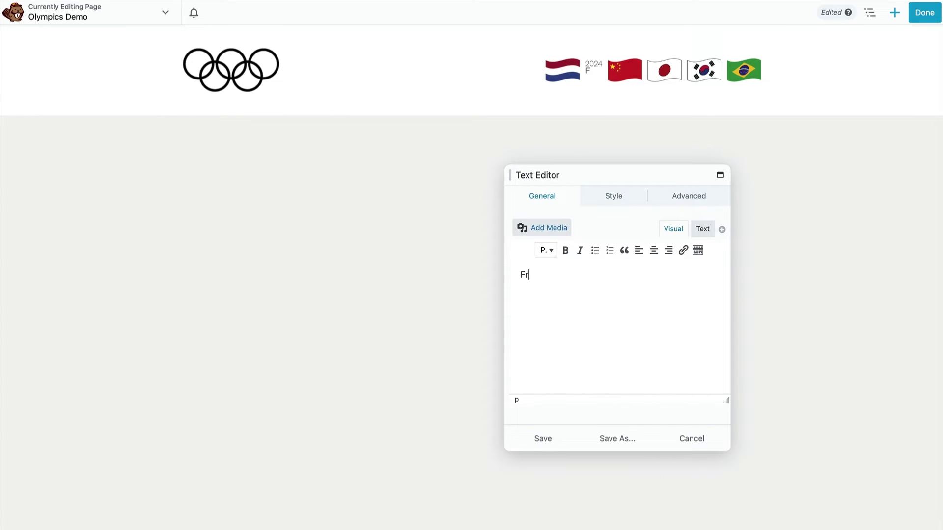
- Style the 'France' text in Poppins with colour #000000
{"action": "left_click", "coordinate": [613, 205]}
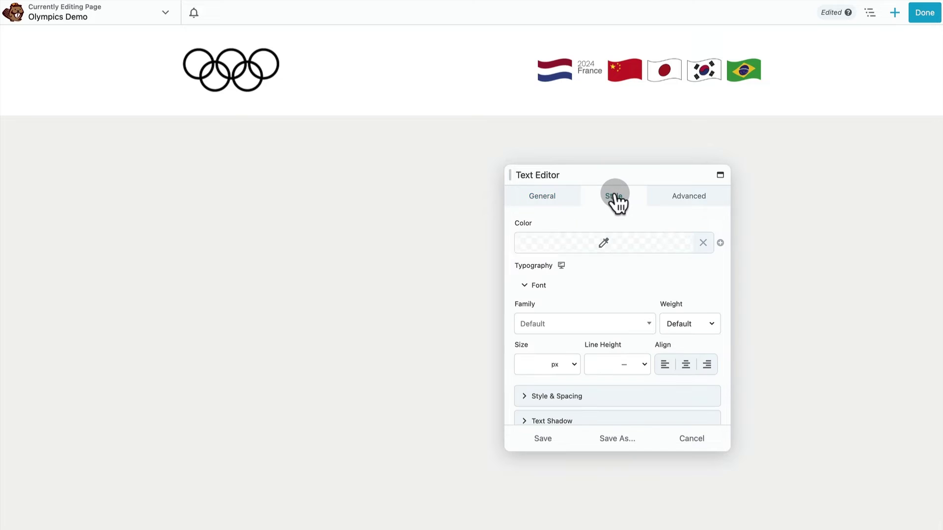
{"action": "left_click", "coordinate": [579, 325]}
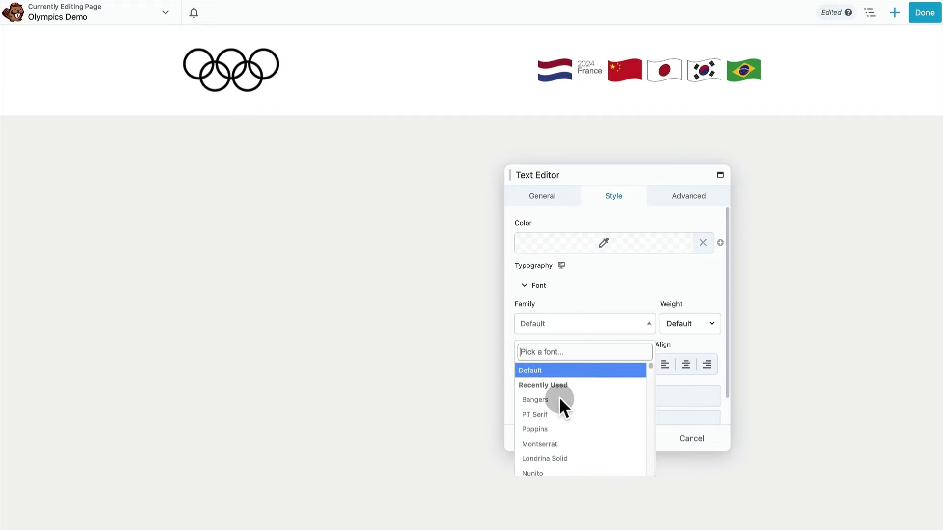
{"action": "left_click", "coordinate": [556, 431]}
{"action": "left_click", "coordinate": [595, 246]}
{"action": "left_click", "coordinate": [581, 260]}
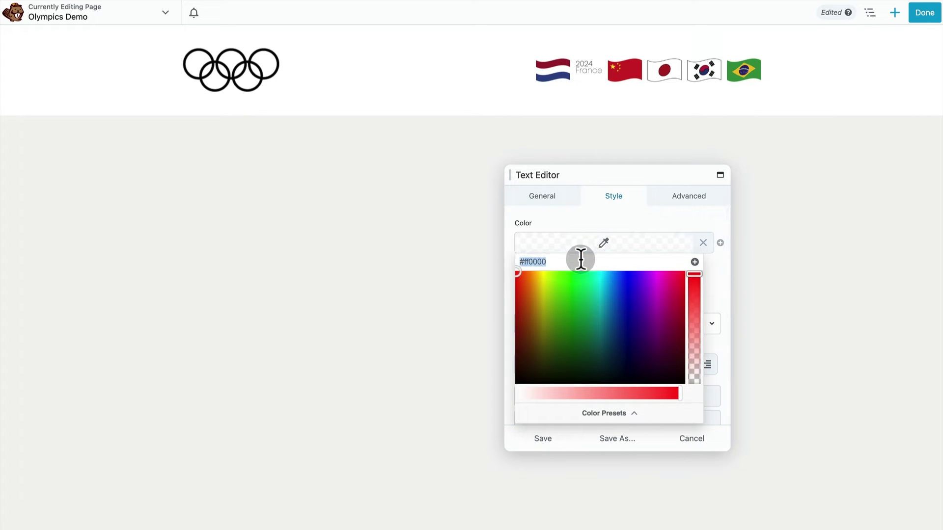
{"action": "type", "text": "#000000"}
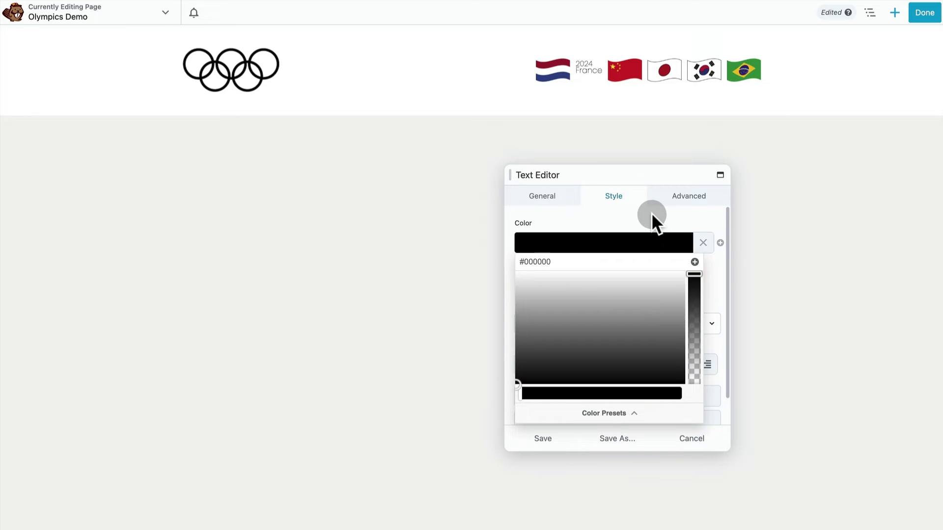
{"action": "left_click", "coordinate": [652, 212]}
- Set the 'France' text to Normal weight and 17 px size
{"action": "left_click", "coordinate": [677, 324]}
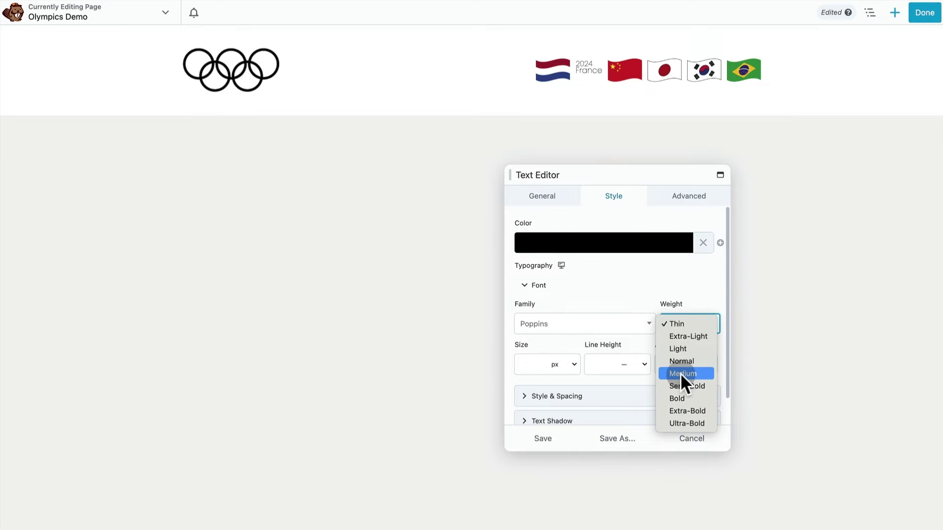
{"action": "left_click", "coordinate": [682, 374]}
{"action": "left_click", "coordinate": [685, 322]}
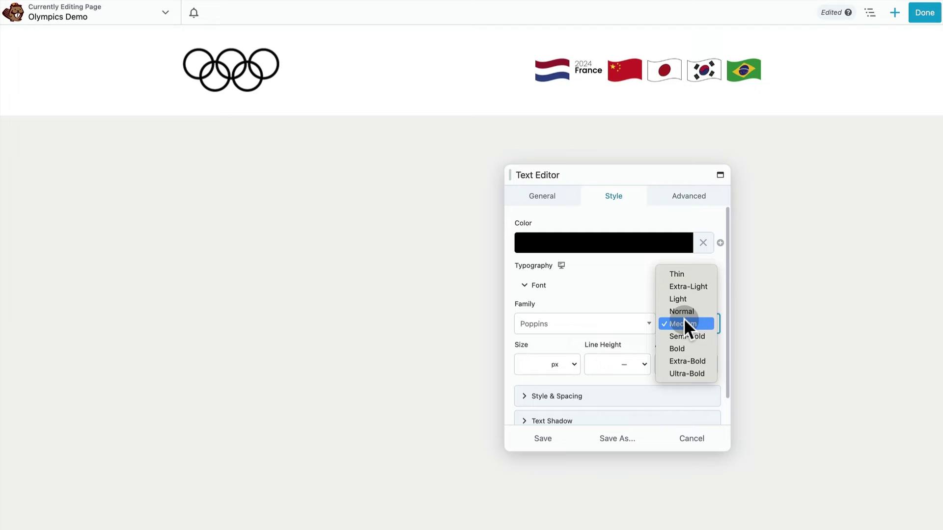
{"action": "left_click", "coordinate": [683, 310]}
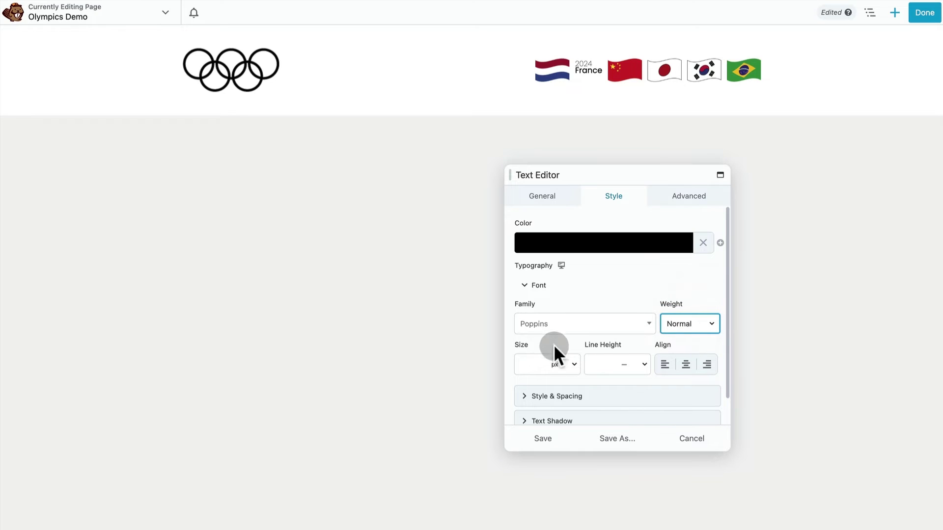
{"action": "left_click", "coordinate": [544, 357]}
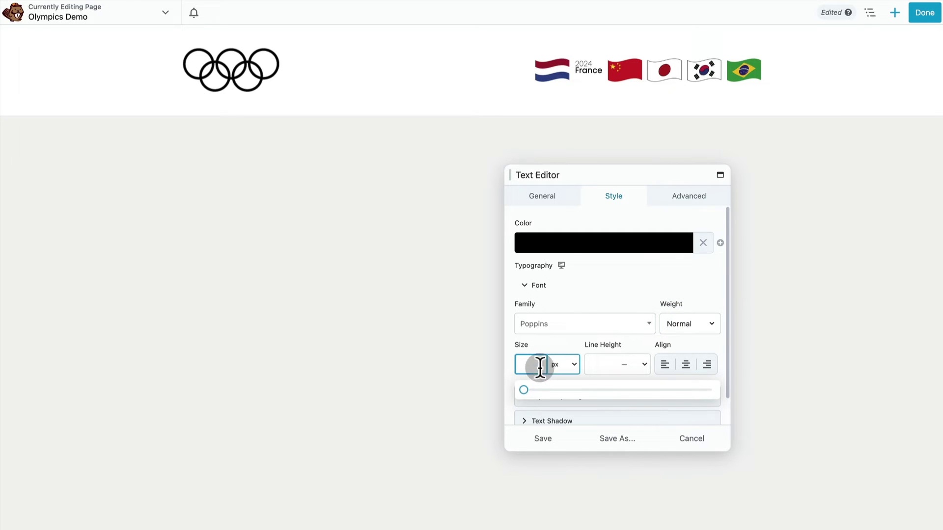
{"action": "left_click_drag", "start_coordinate": [524, 391], "coordinate": [530, 391]}
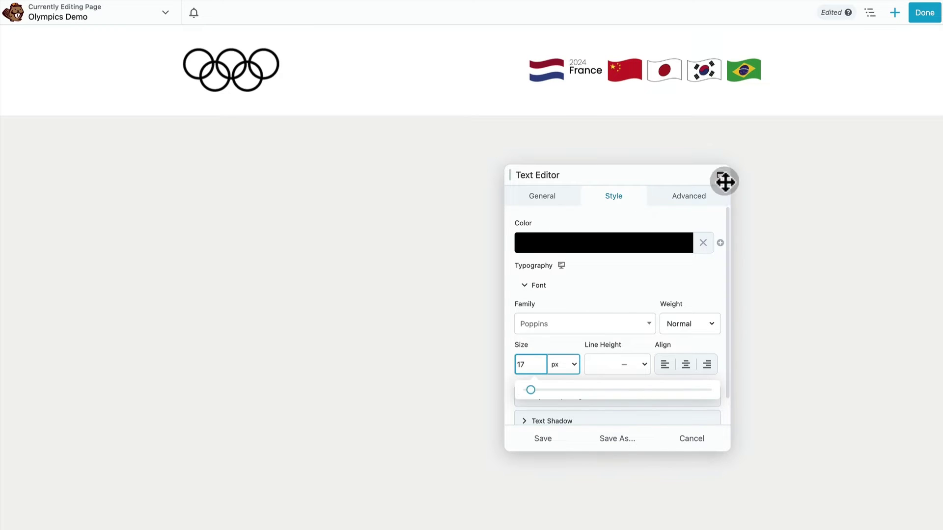
- Right-align the 2024 text and give it the custom CSS p { margin: 0px; }
{"action": "left_click", "coordinate": [869, 14]}
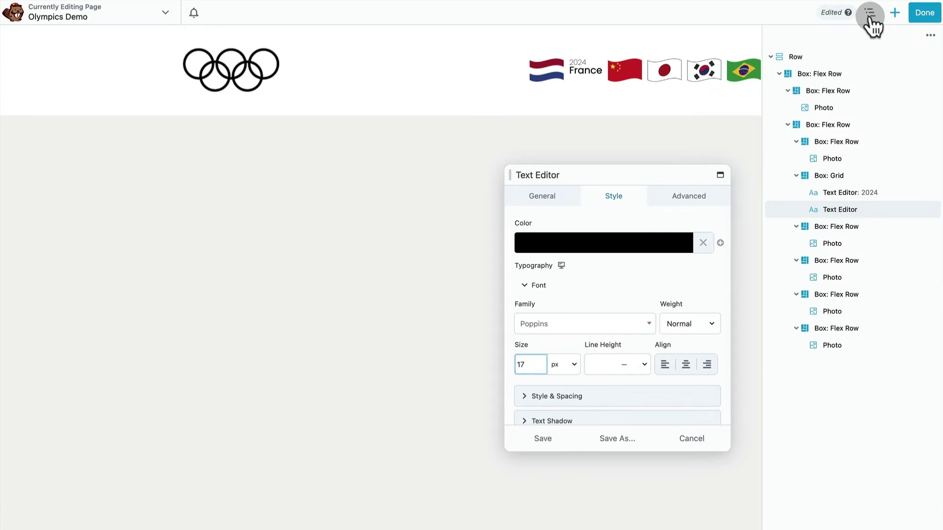
{"action": "left_click", "coordinate": [863, 193]}
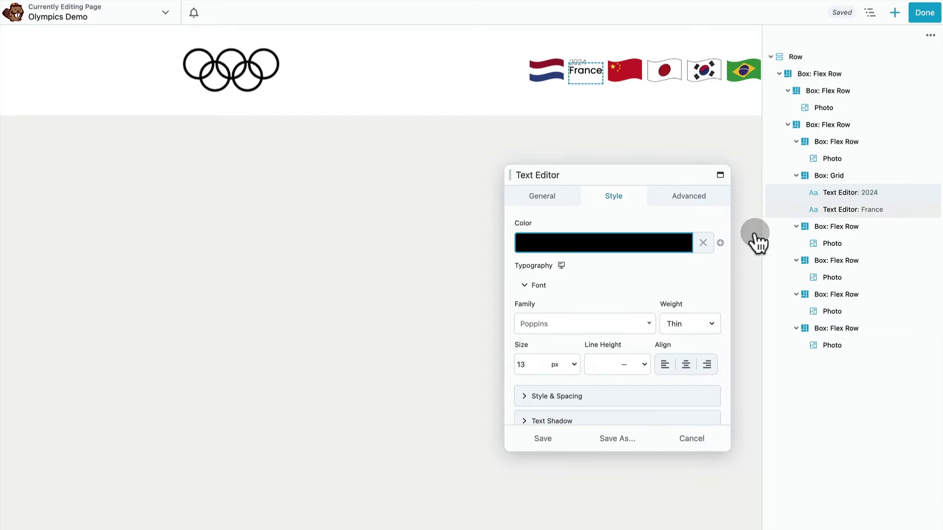
{"action": "left_click", "coordinate": [707, 365]}
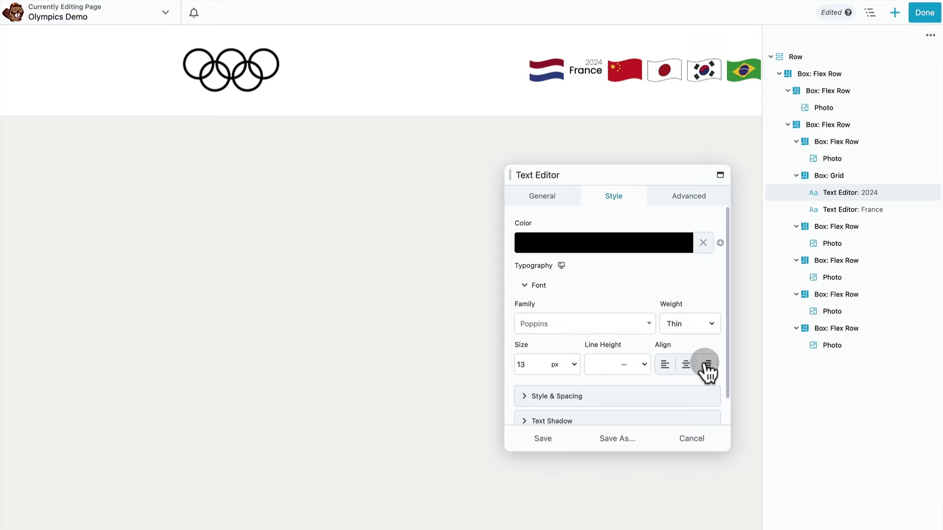
{"action": "left_click", "coordinate": [689, 207]}
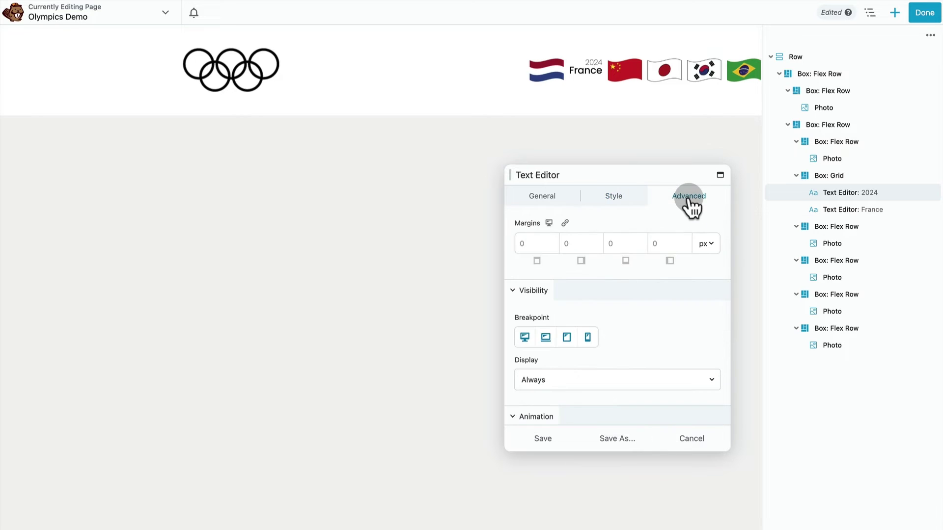
{"action": "scroll", "coordinate": [639, 280], "scroll_direction": "down", "scroll_amount": 5}
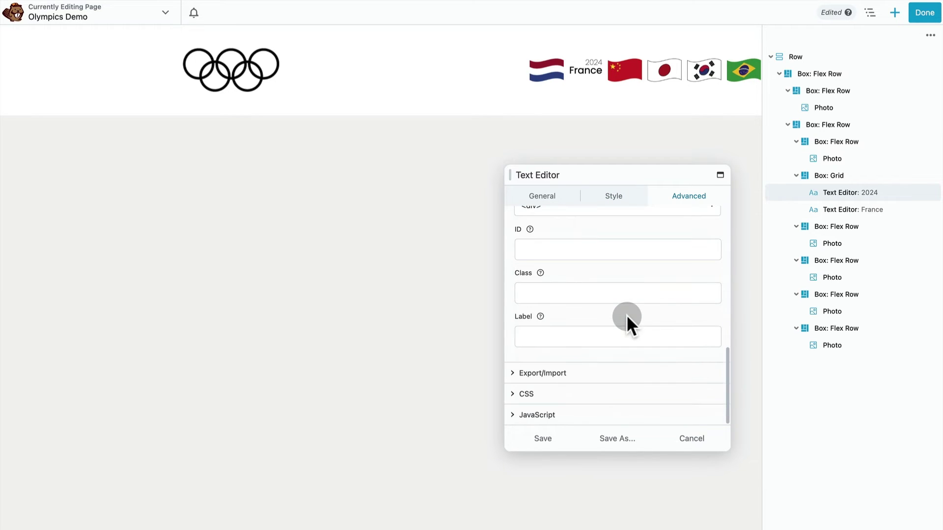
{"action": "left_click", "coordinate": [588, 395]}
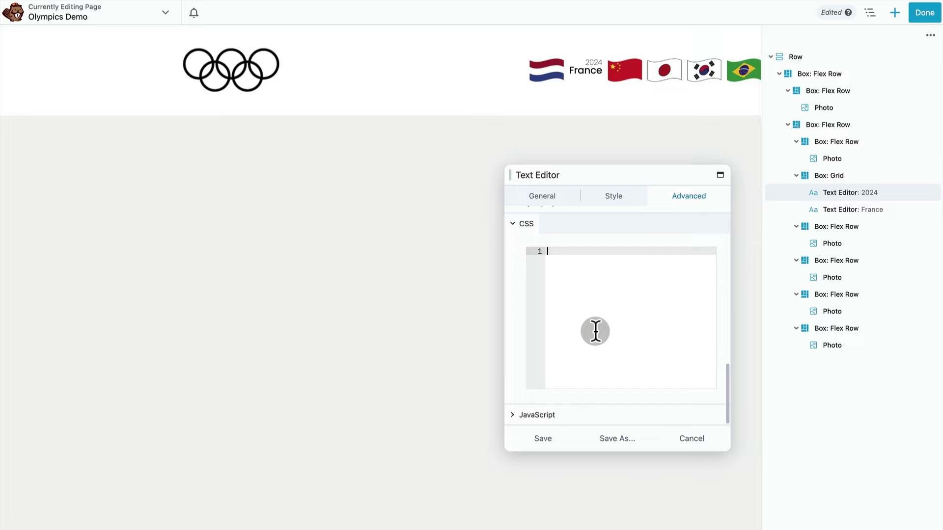
{"action": "type", "text": "p {     margin: 0px; }"}
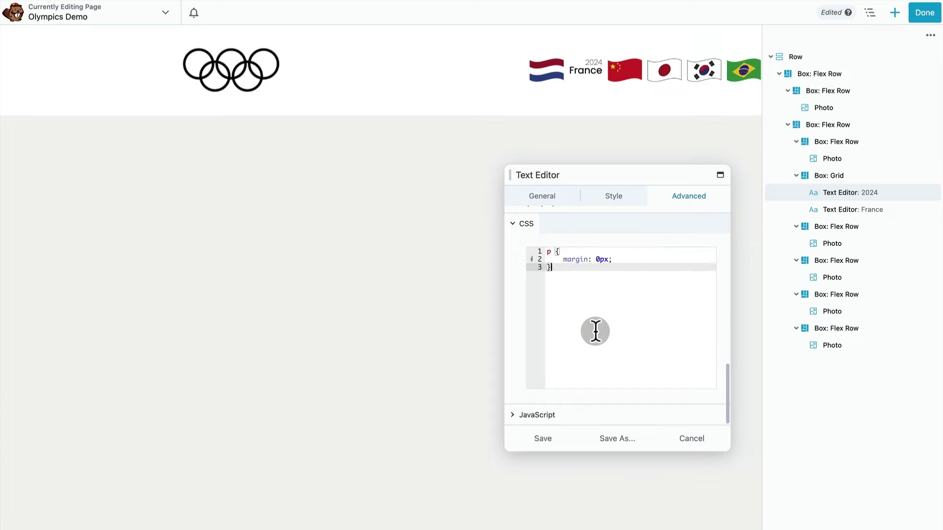
- Add the same p { margin: 0px; } custom CSS to the France text and save
{"action": "left_click", "coordinate": [852, 211]}
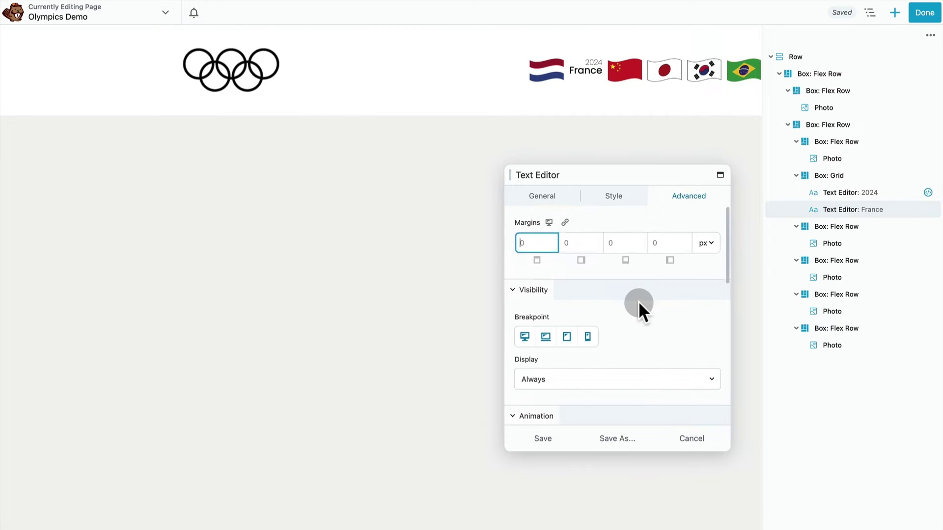
{"action": "scroll", "coordinate": [635, 305], "scroll_direction": "down", "scroll_amount": 5}
{"action": "left_click", "coordinate": [570, 400]}
{"action": "scroll", "coordinate": [572, 400], "scroll_direction": "down", "scroll_amount": 2}
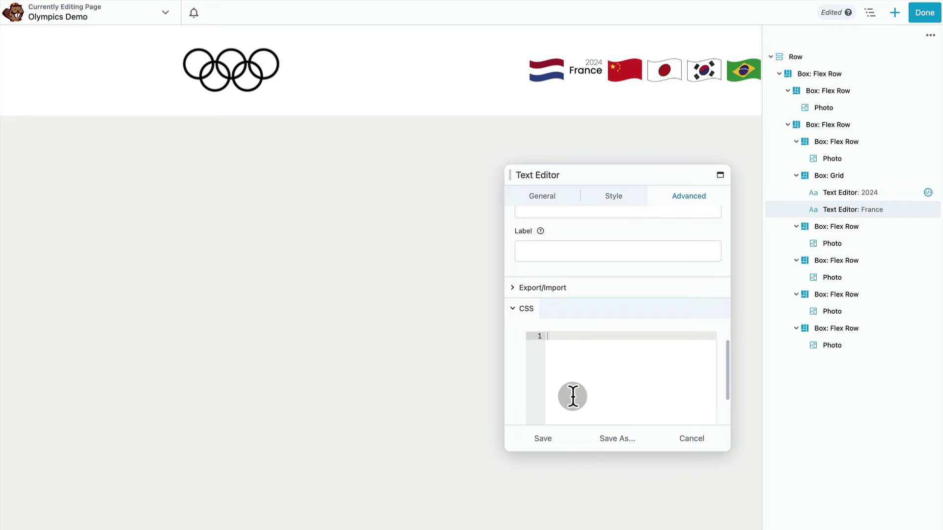
{"action": "type", "text": "p {   margin: 0px; }"}
{"action": "left_click", "coordinate": [543, 439]}
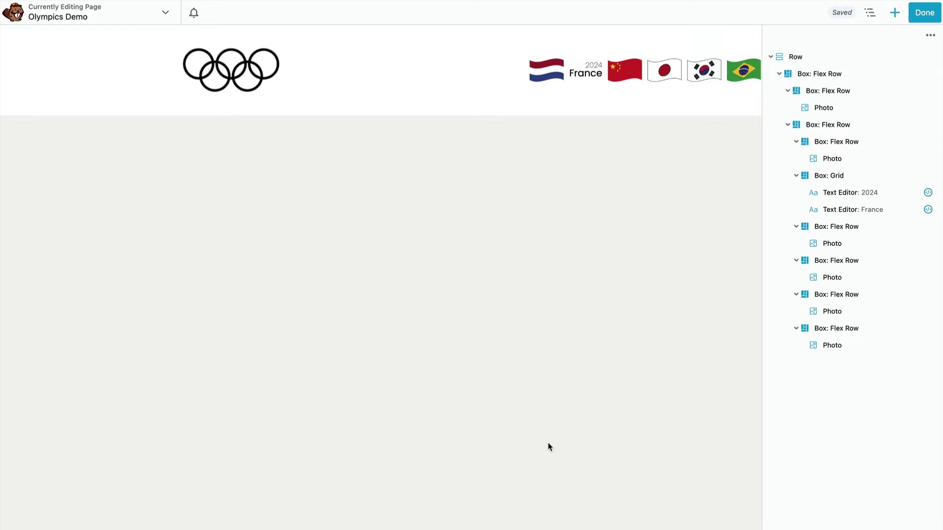
- Publish the page and reopen it in Beaver Builder
{"action": "left_click", "coordinate": [924, 12]}
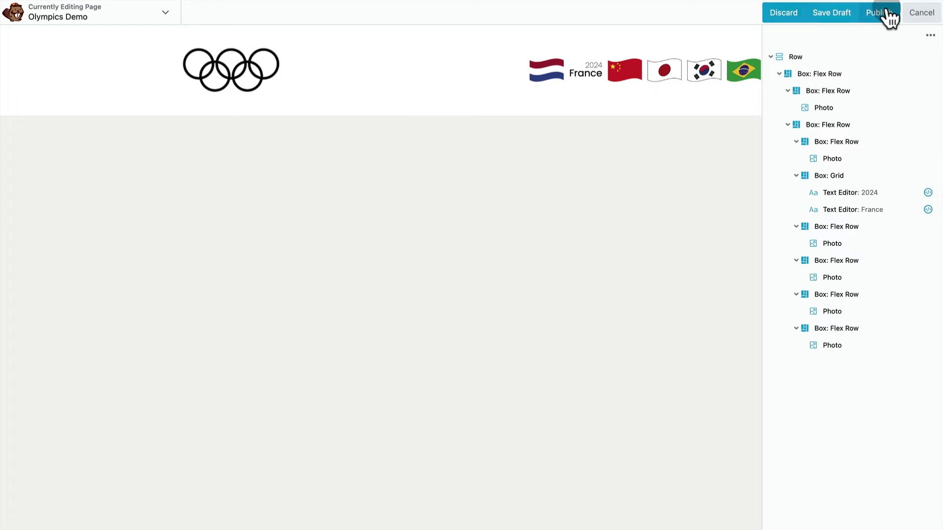
{"action": "left_click", "coordinate": [887, 14]}
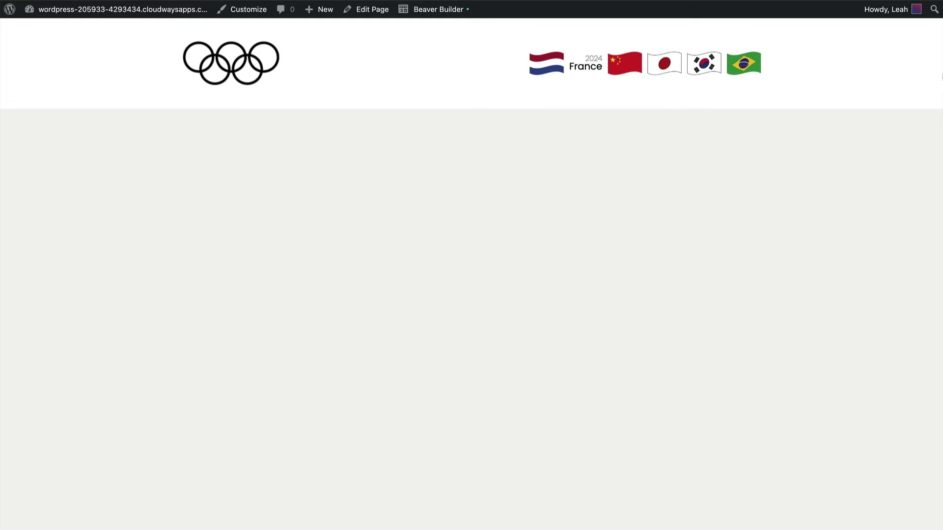
{"action": "left_click", "coordinate": [437, 11]}
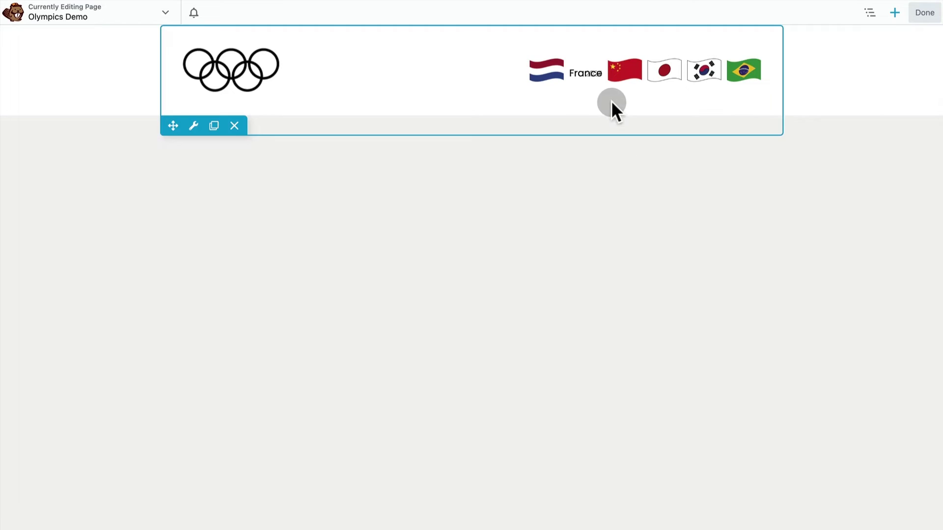
- Change the 2024 text's font weight to Light and save
{"action": "left_click", "coordinate": [869, 12]}
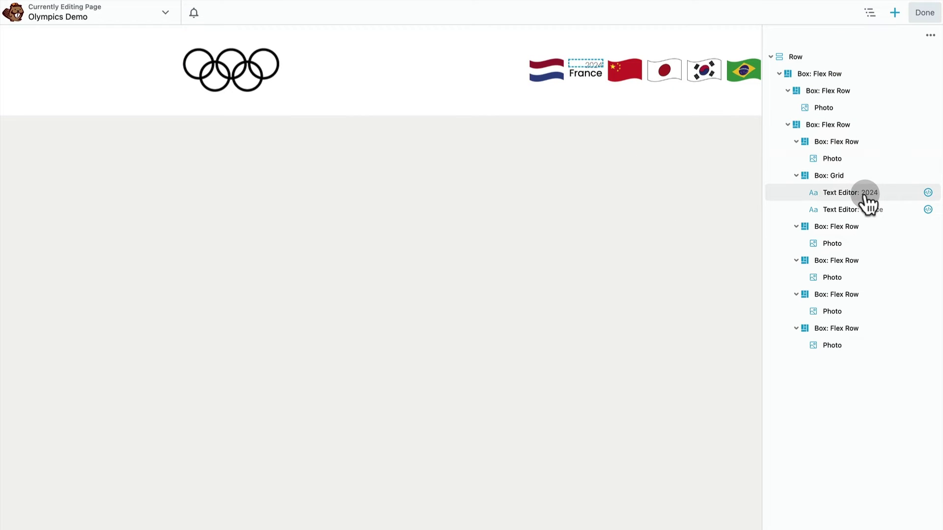
{"action": "left_click", "coordinate": [867, 195]}
{"action": "left_click", "coordinate": [616, 206]}
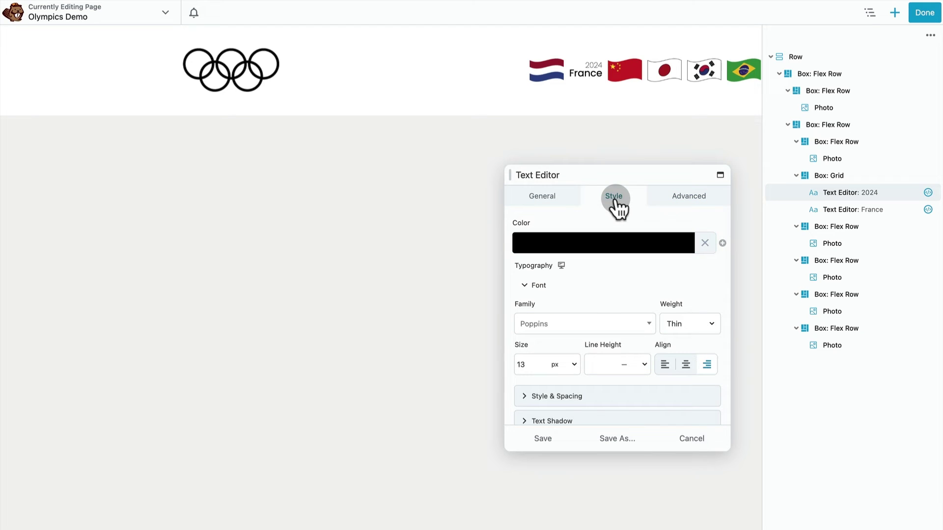
{"action": "left_click", "coordinate": [674, 324]}
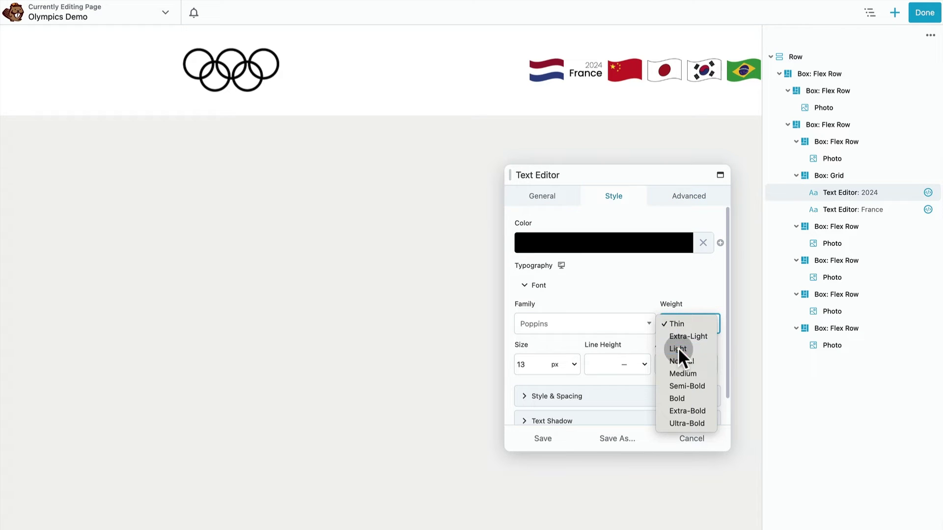
{"action": "left_click", "coordinate": [678, 347]}
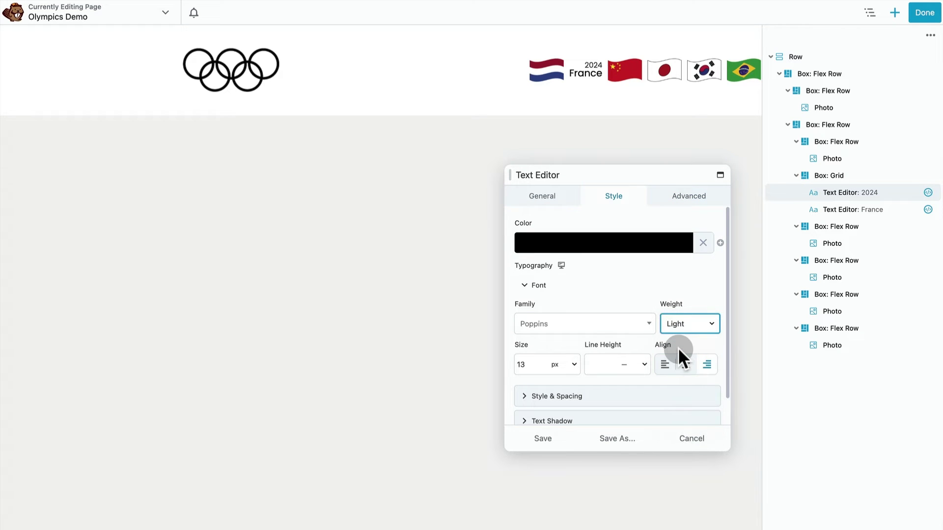
{"action": "left_click", "coordinate": [551, 441]}
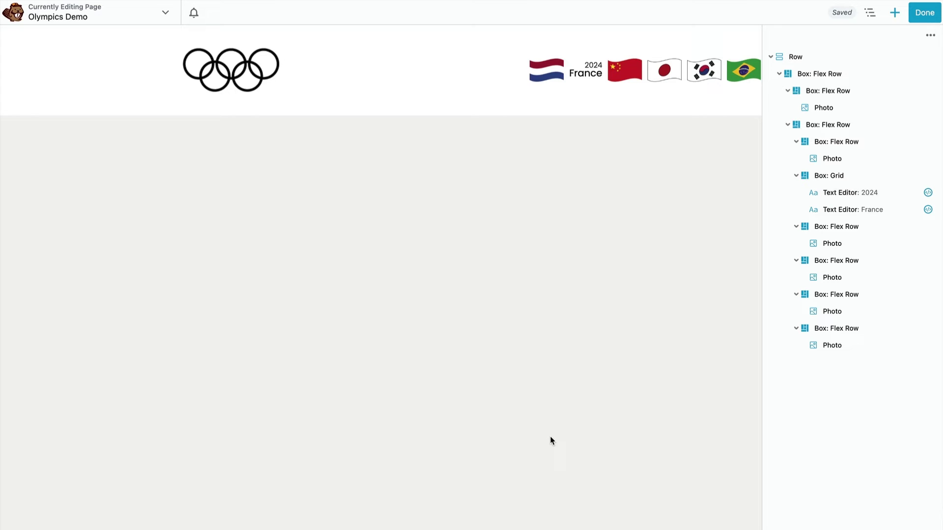
- Duplicate the 2024/France label grid and nest the labels into the flag rows
{"action": "left_click", "coordinate": [830, 177]}
{"action": "right_click", "coordinate": [830, 177]}
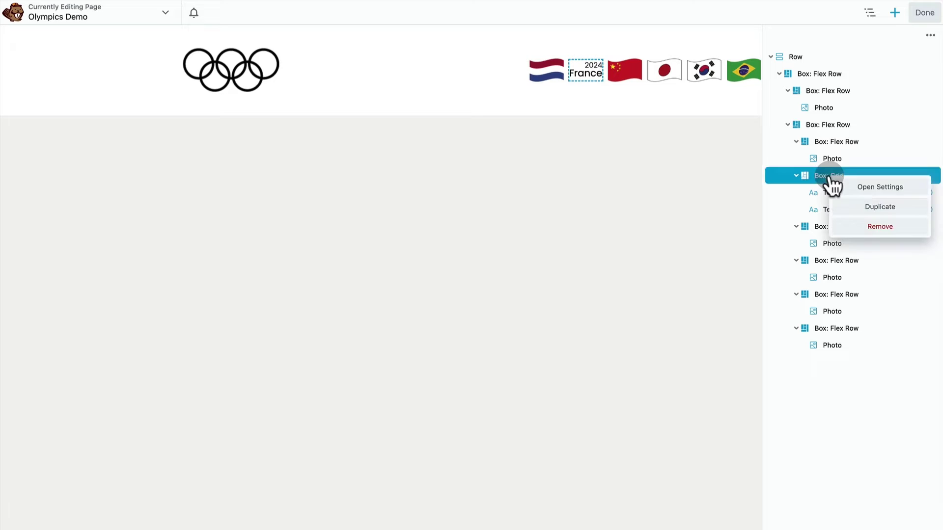
{"action": "left_click", "coordinate": [859, 208]}
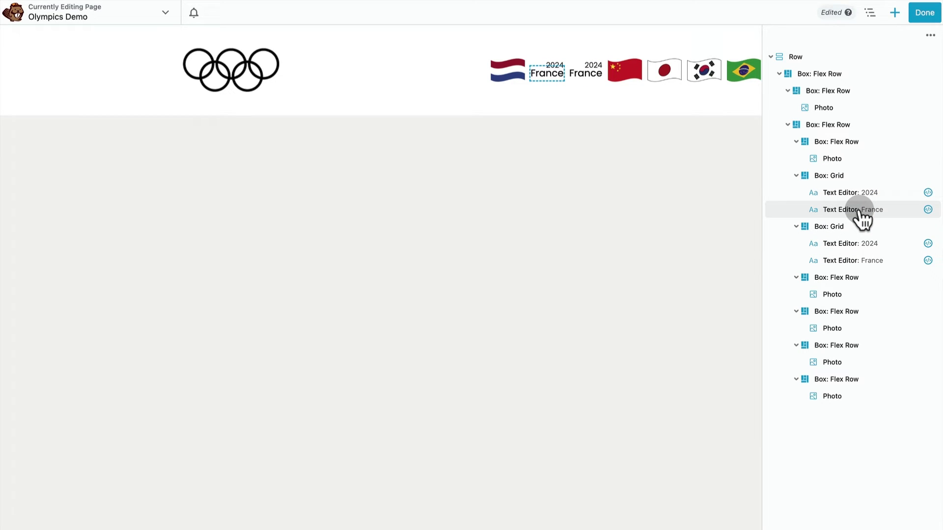
{"action": "left_click_drag", "start_coordinate": [833, 227], "coordinate": [828, 302]}
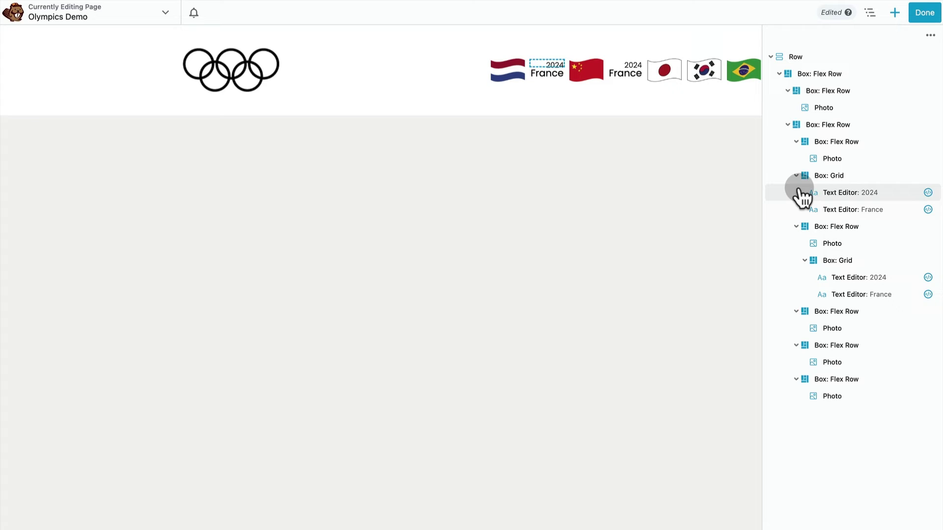
{"action": "left_click", "coordinate": [795, 142]}
{"action": "mouse_move", "coordinate": [798, 156]}
{"action": "left_mouse_down"}
{"action": "mouse_move", "coordinate": [810, 162]}
{"action": "mouse_move", "coordinate": [806, 172]}
{"action": "left_mouse_up"}
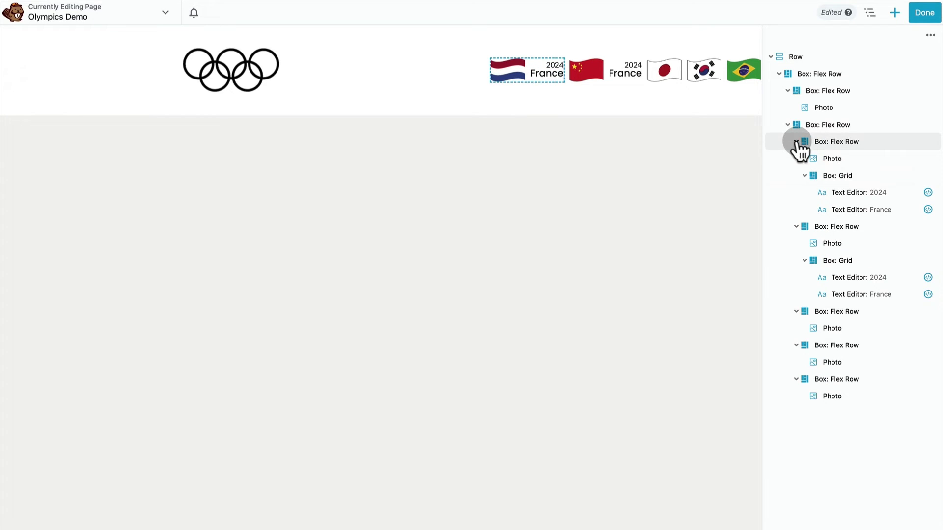
{"action": "left_click", "coordinate": [796, 142]}
- Edit the copied label to read 2022 and Japan, then save
{"action": "left_click", "coordinate": [853, 213]}
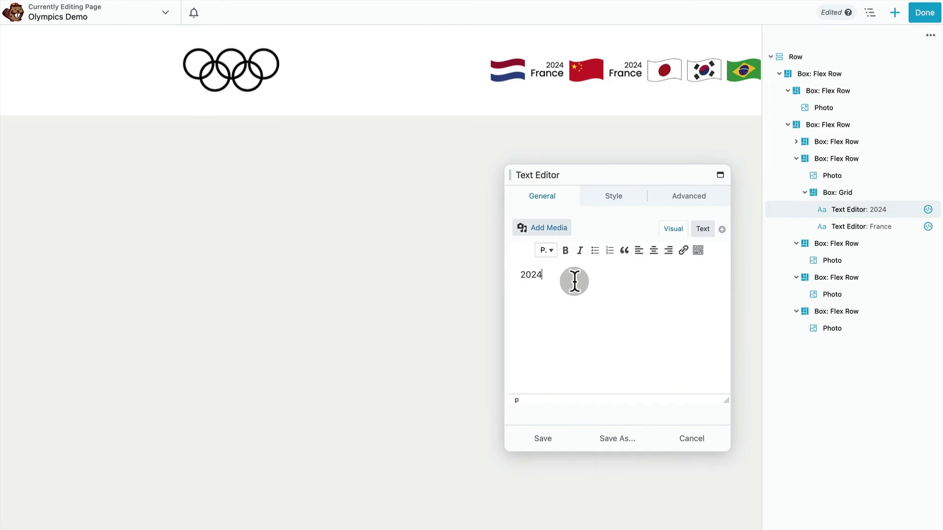
{"action": "left_click", "coordinate": [573, 280]}
{"action": "key", "text": "BackSpace"}
{"action": "key", "text": "BackSpace"}
{"action": "key", "text": "BackSpace"}
{"action": "type", "text": "022"}
{"action": "left_click", "coordinate": [853, 236]}
{"action": "key", "text": "ctrl+a"}
{"action": "type", "text": "Japan"}
{"action": "left_click", "coordinate": [543, 438]}
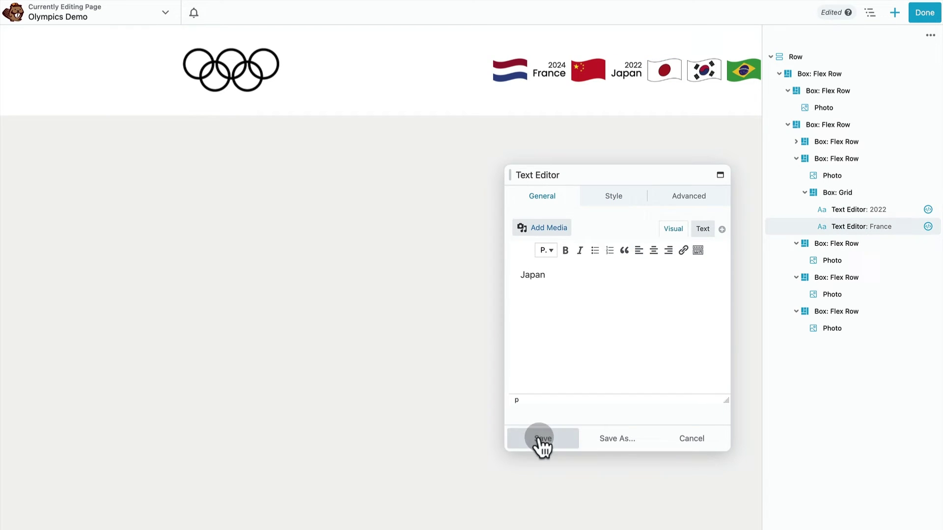
- Copy the label to the Japan flag, renaming China's country and setting Japan's year to 2020
{"action": "left_click_drag", "start_coordinate": [833, 194], "coordinate": [824, 324]}
{"action": "left_click", "coordinate": [797, 158]}
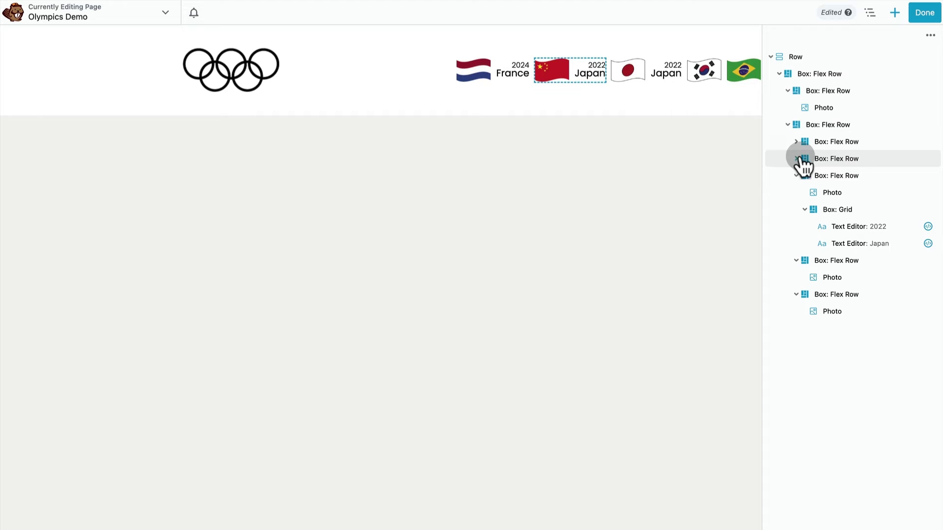
{"action": "left_click", "coordinate": [842, 228]}
{"action": "key", "text": "ctrl+a"}
{"action": "type", "text": "Ch"}
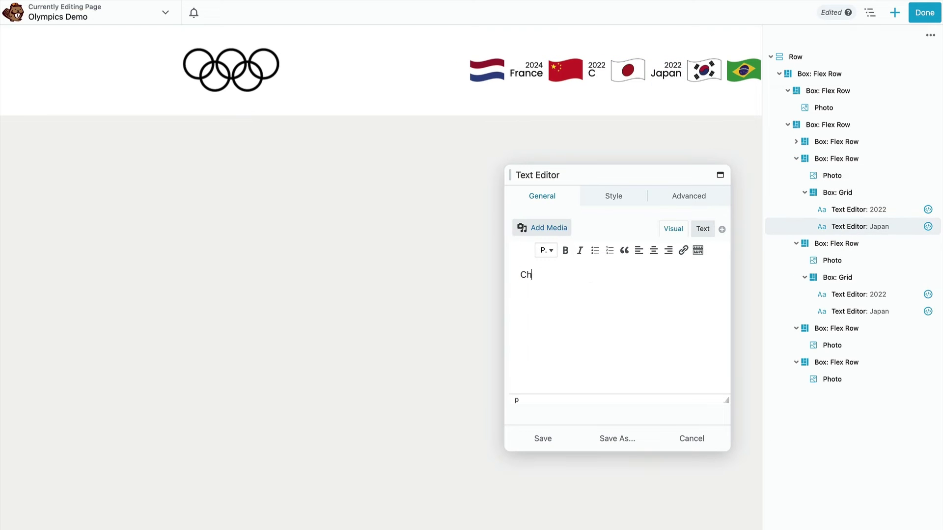
{"action": "type", "text": "ina"}
{"action": "left_click", "coordinate": [838, 227]}
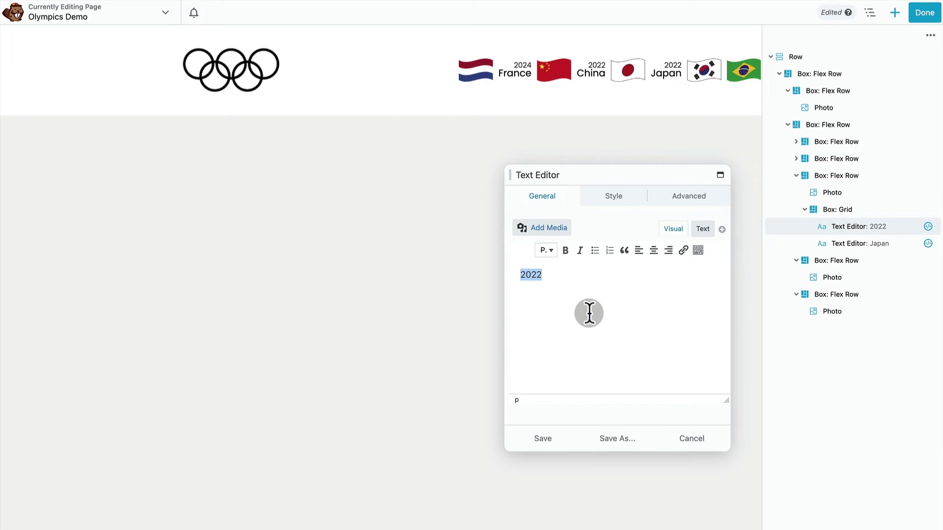
{"action": "type", "text": "2020"}
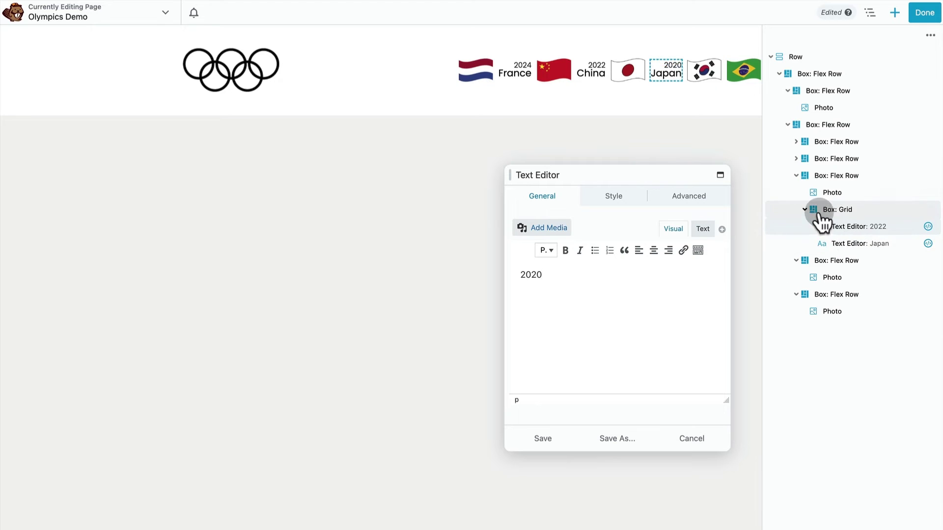
- Label the South Korea flag with 2018 and South Korea
{"action": "left_click", "coordinate": [837, 260]}
{"action": "left_click", "coordinate": [796, 176]}
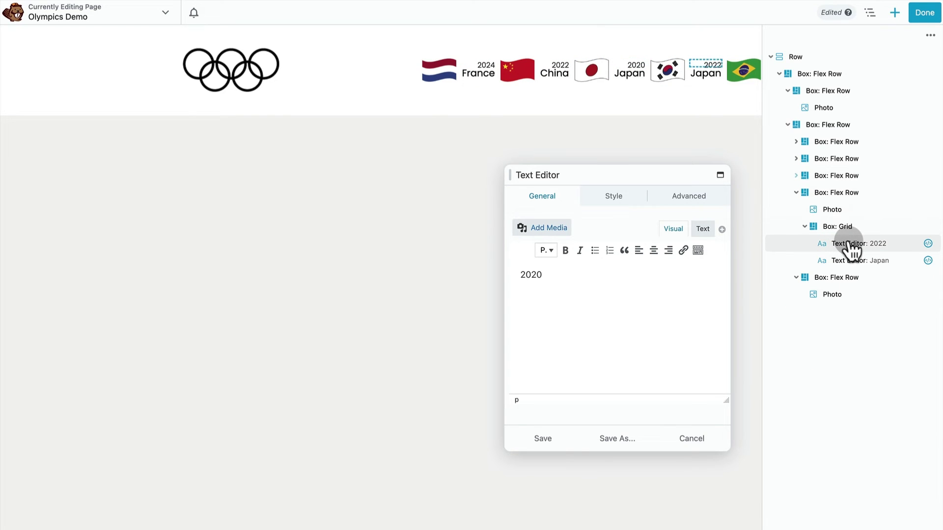
{"action": "left_click", "coordinate": [847, 244]}
{"action": "key", "text": "ctrl+a"}
{"action": "type", "text": "2018"}
{"action": "left_click", "coordinate": [848, 261]}
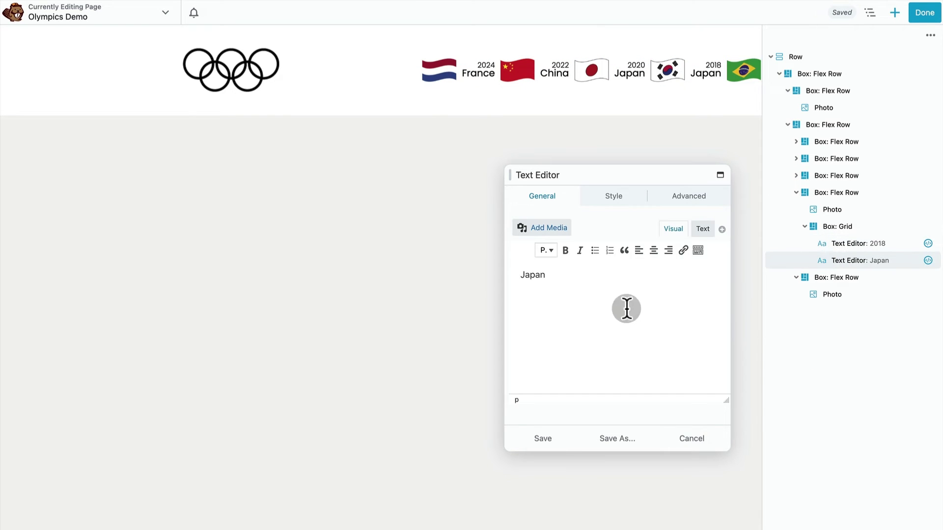
{"action": "key", "text": "ctrl+a"}
{"action": "type", "text": "South Korea"}
- Duplicate the Korea label grid and move the copy beside the Brazil flag
{"action": "right_click", "coordinate": [838, 227]}
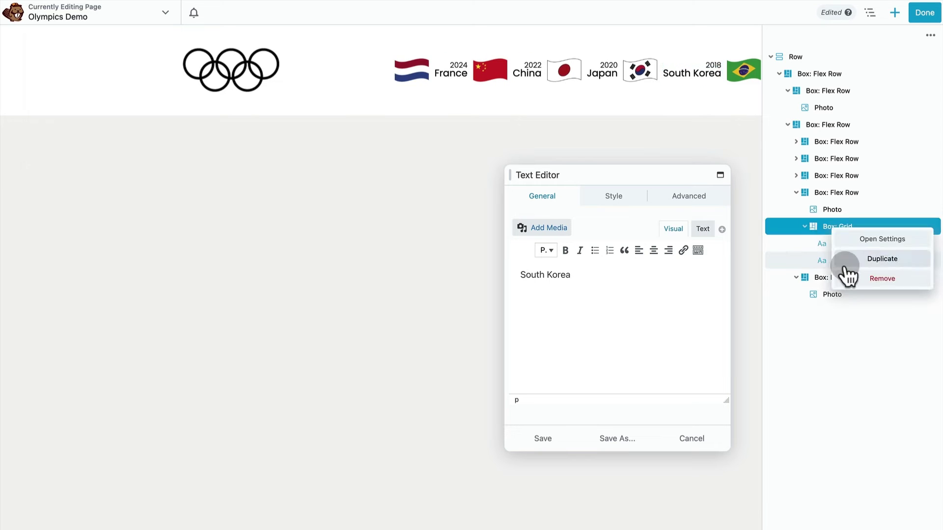
{"action": "left_click", "coordinate": [854, 258]}
{"action": "left_click_drag", "start_coordinate": [840, 277], "coordinate": [832, 361]}
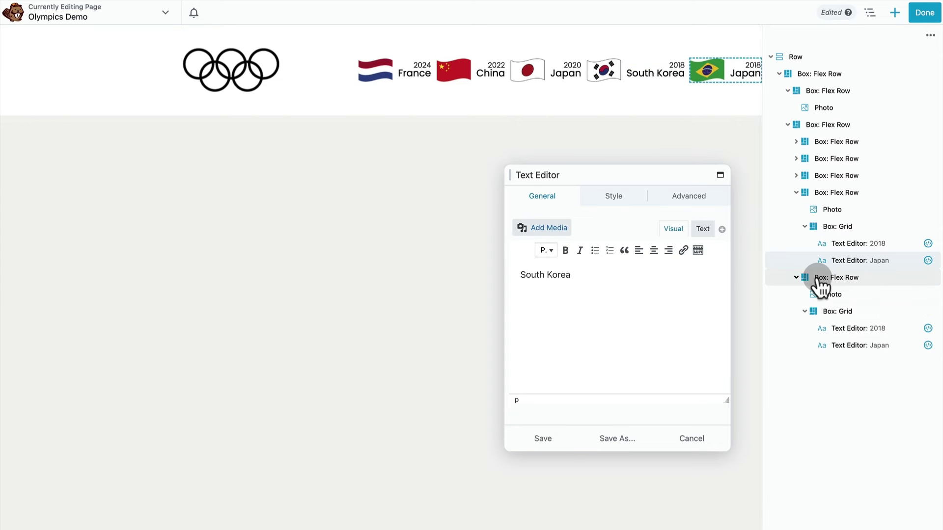
{"action": "left_click", "coordinate": [796, 193]}
- Label the Brazil flag 2016 Brazil, save, and publish the page
{"action": "left_click", "coordinate": [851, 260]}
{"action": "key", "text": "ctrl+a"}
{"action": "type", "text": "2016"}
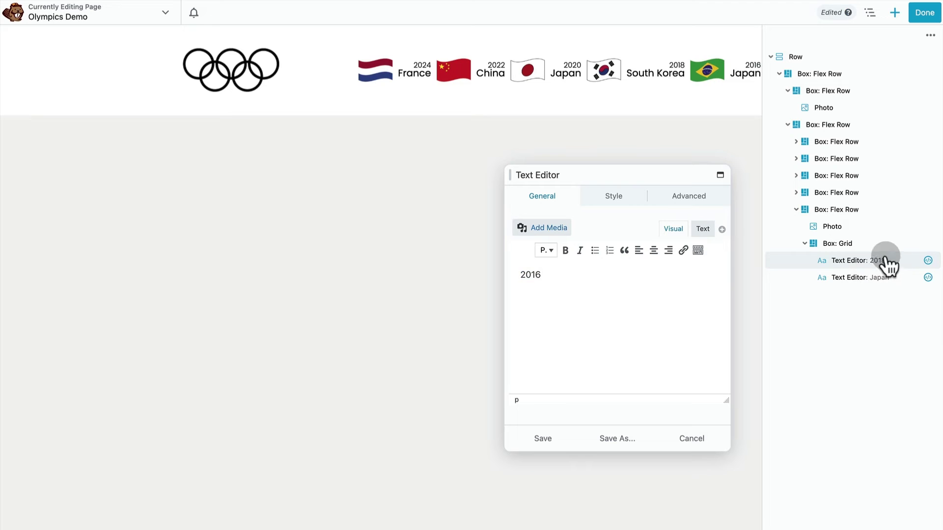
{"action": "left_click", "coordinate": [874, 278]}
{"action": "key", "text": "ctrl+a"}
{"action": "type", "text": "Brazil"}
{"action": "left_click", "coordinate": [542, 439]}
{"action": "left_click", "coordinate": [796, 209]}
{"action": "left_click", "coordinate": [924, 12]}
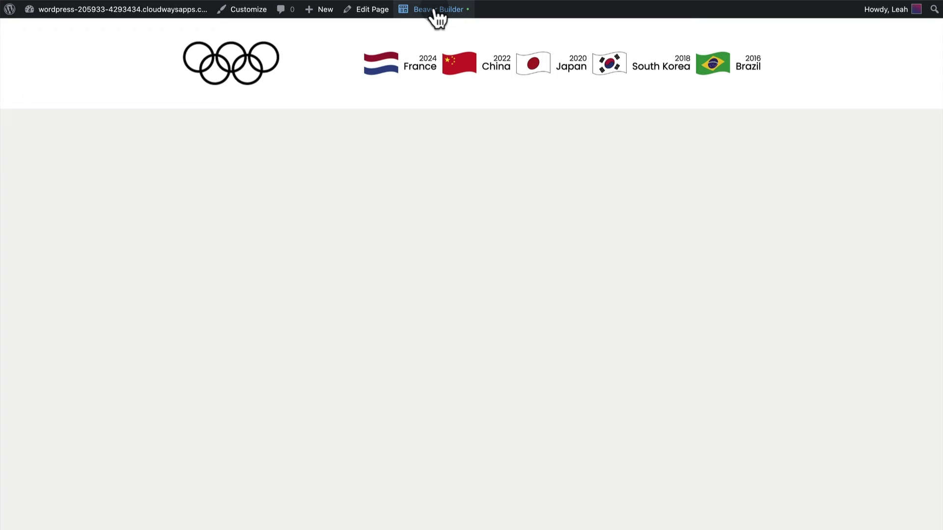
- Set the header row's Width and Content Width both to Full Width and save
{"action": "left_click", "coordinate": [436, 11]}
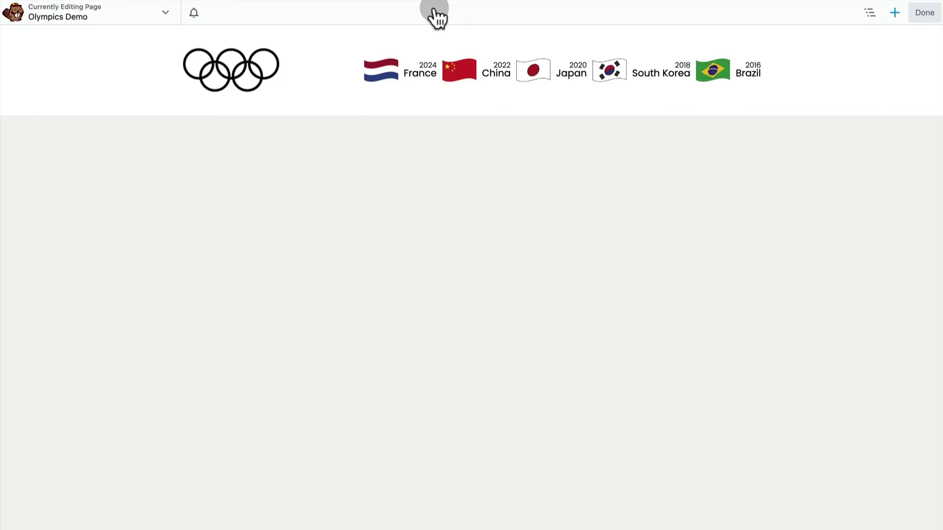
{"action": "left_click", "coordinate": [192, 127]}
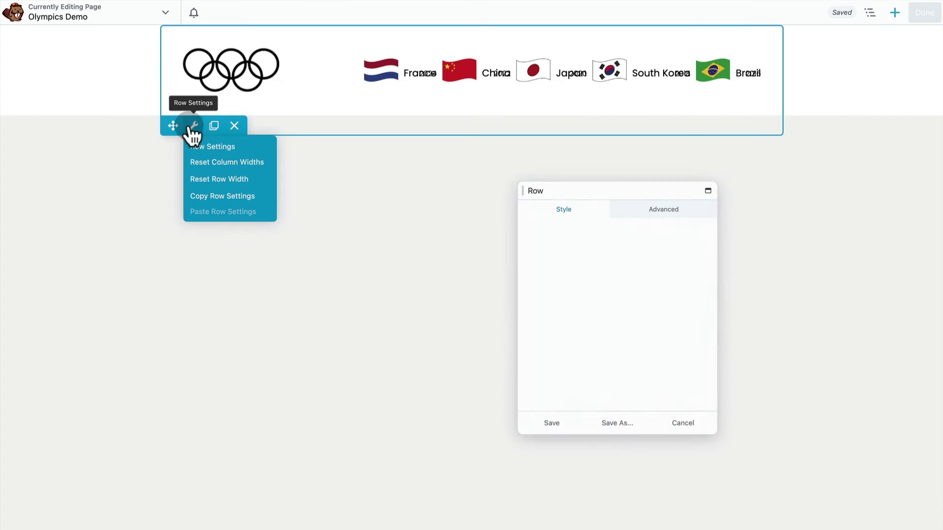
{"action": "left_click", "coordinate": [567, 242]}
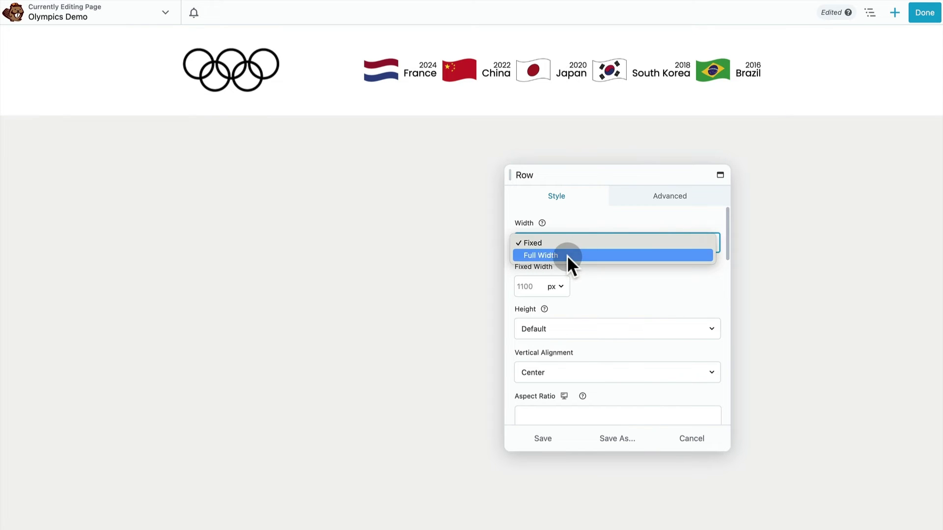
{"action": "left_click", "coordinate": [567, 255]}
{"action": "left_click", "coordinate": [532, 285]}
{"action": "left_click", "coordinate": [533, 299]}
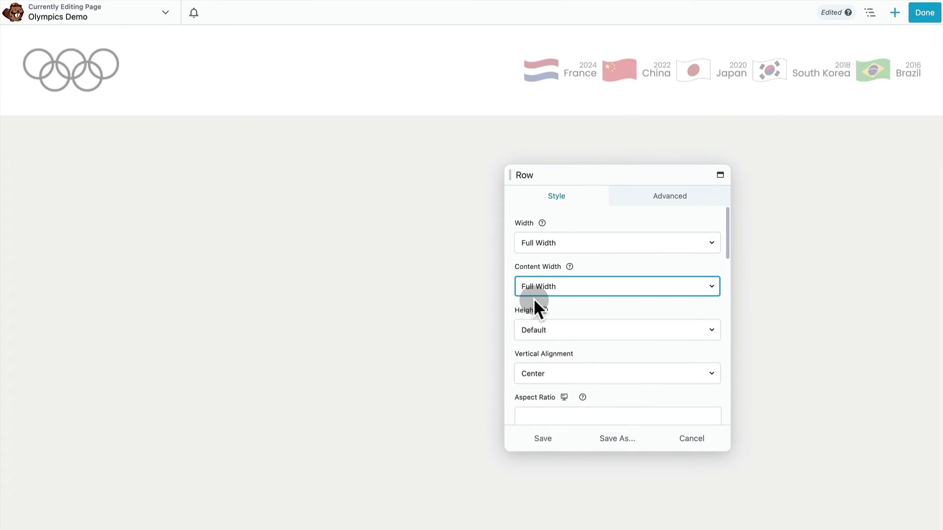
{"action": "left_click", "coordinate": [625, 439]}
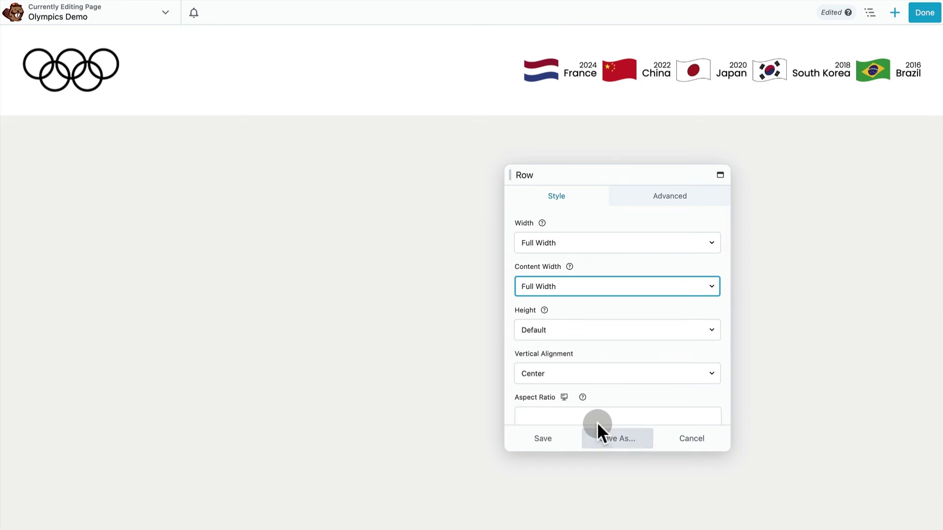
{"action": "left_click", "coordinate": [543, 438]}
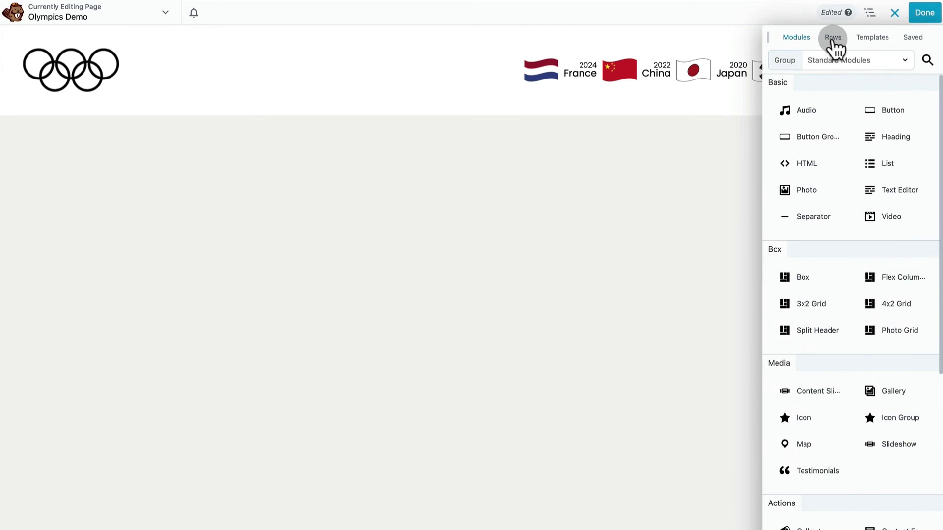
- Drag the saved 'Olympics Page Placeholder' row from Saved Rows onto the page below the header
{"action": "left_click", "coordinate": [834, 39]}
{"action": "left_click", "coordinate": [828, 59]}
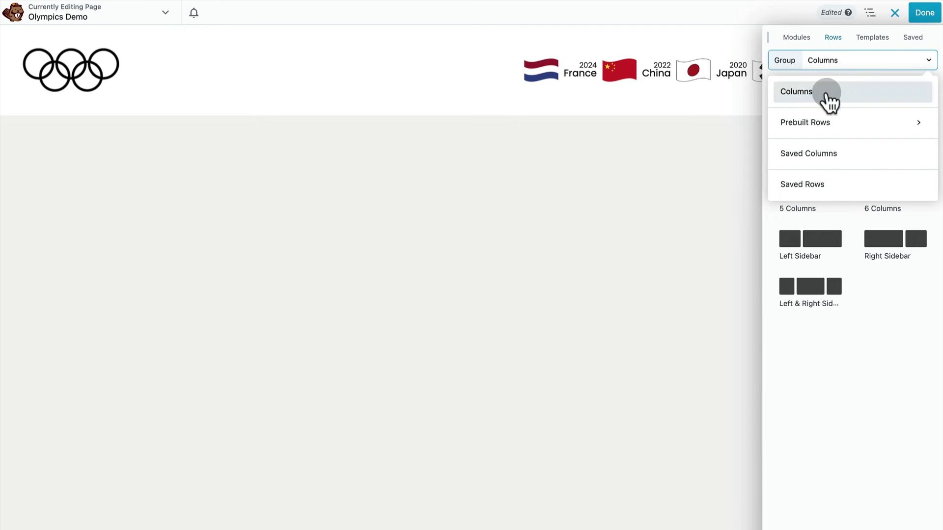
{"action": "left_click", "coordinate": [829, 183]}
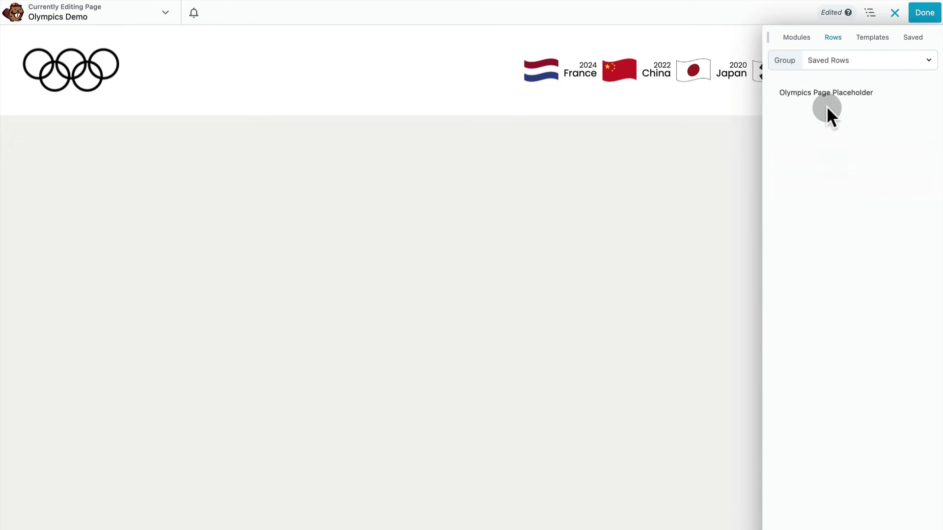
{"action": "left_click_drag", "start_coordinate": [825, 98], "coordinate": [712, 156]}
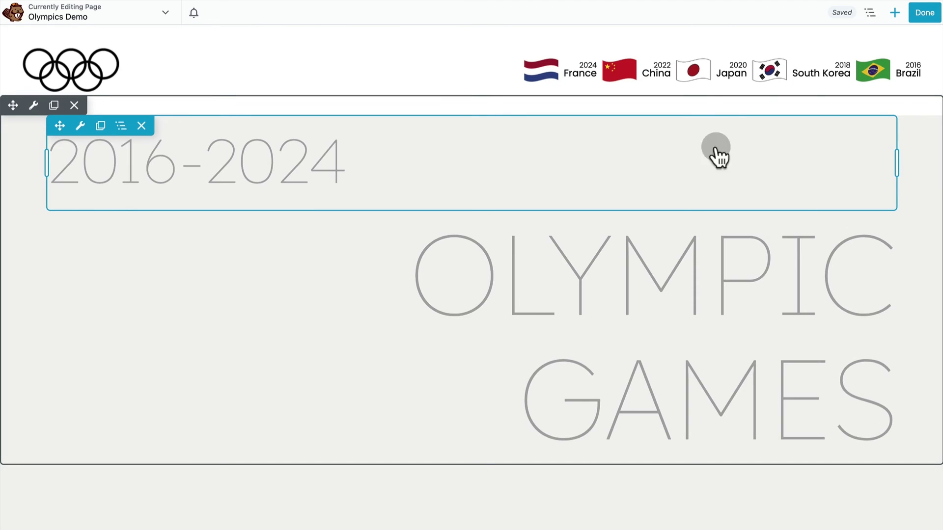
{"action": "left_click", "coordinate": [884, 67]}
{"action": "left_click", "coordinate": [924, 12]}
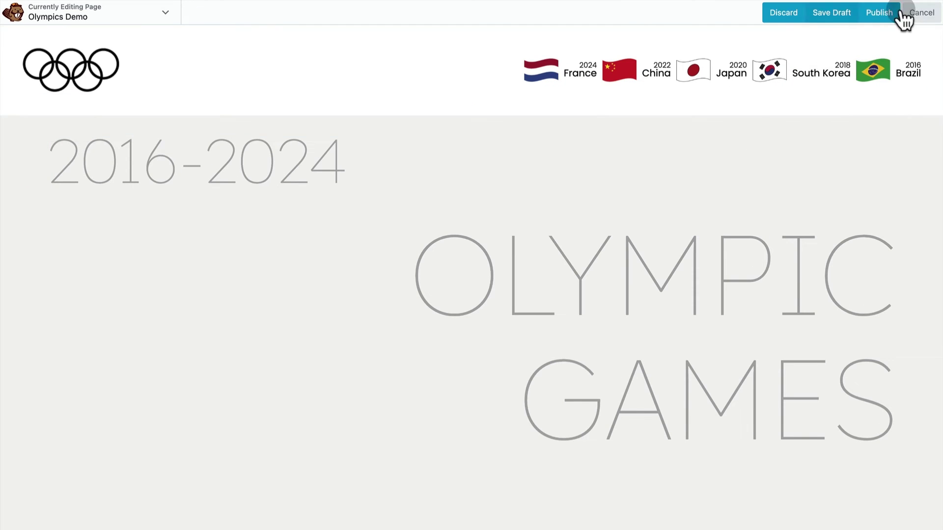
- Publish the page changes
{"action": "left_click", "coordinate": [877, 12]}
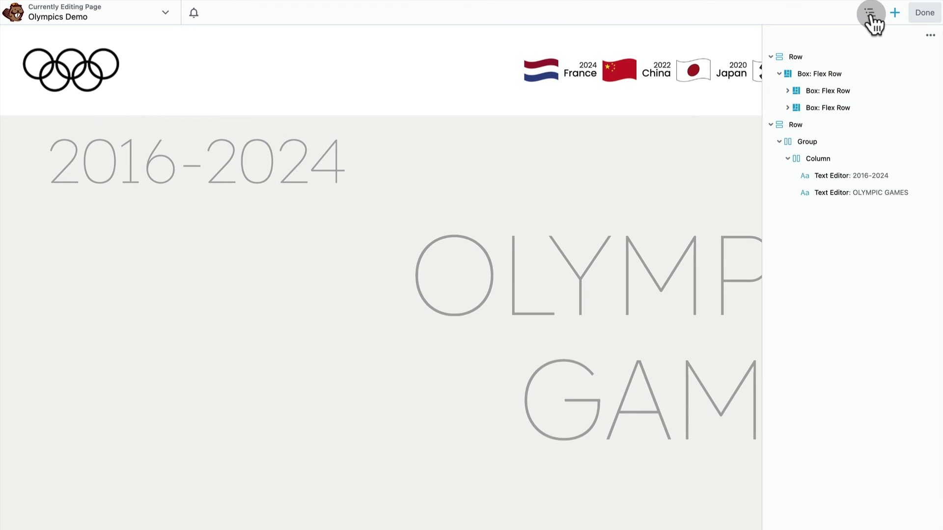
- Collapse the second row in the layer outline
{"action": "left_click", "coordinate": [771, 125]}
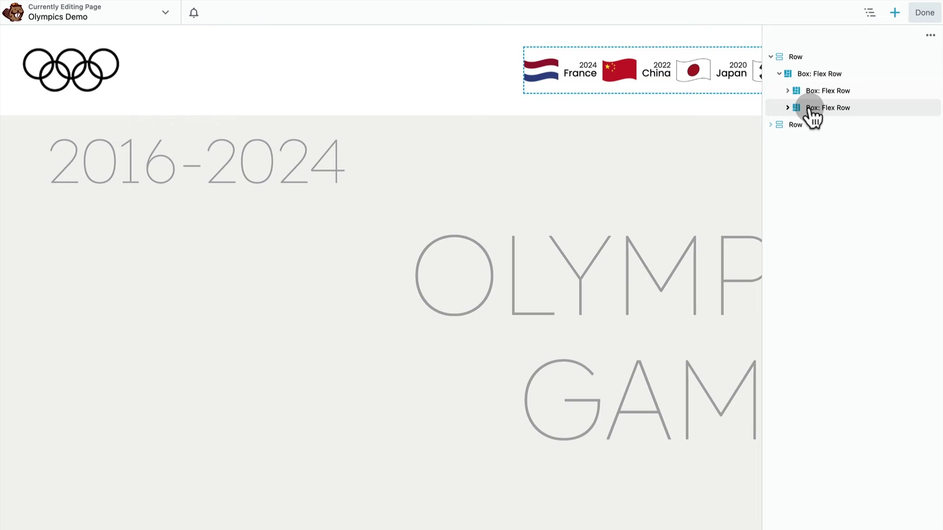
- Give each flag 23 px padding through the flags box's children settings, save, and publish
{"action": "left_click", "coordinate": [788, 108]}
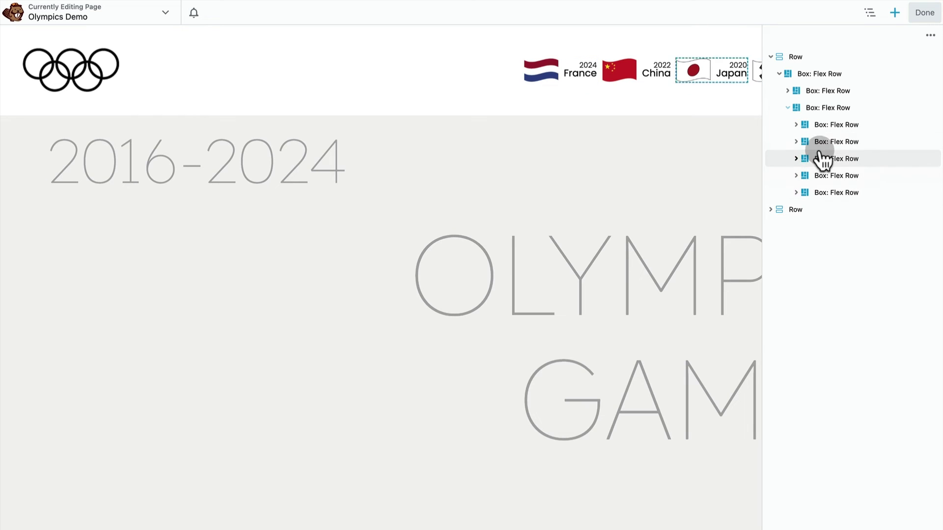
{"action": "left_click", "coordinate": [826, 112]}
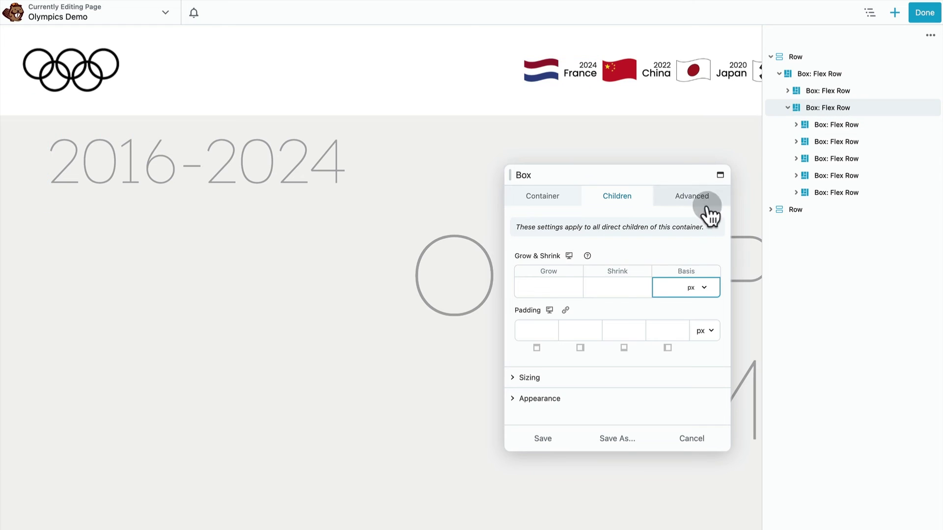
{"action": "left_click", "coordinate": [679, 261]}
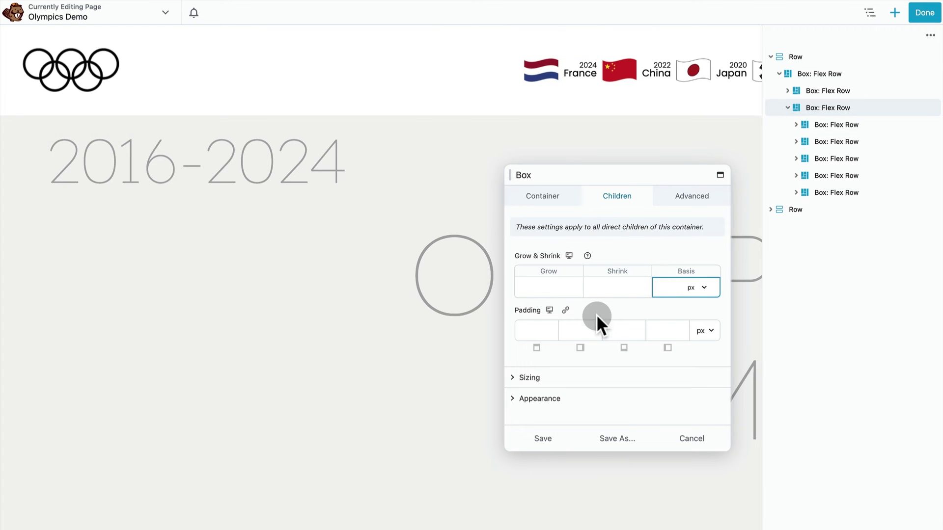
{"action": "left_click", "coordinate": [591, 326]}
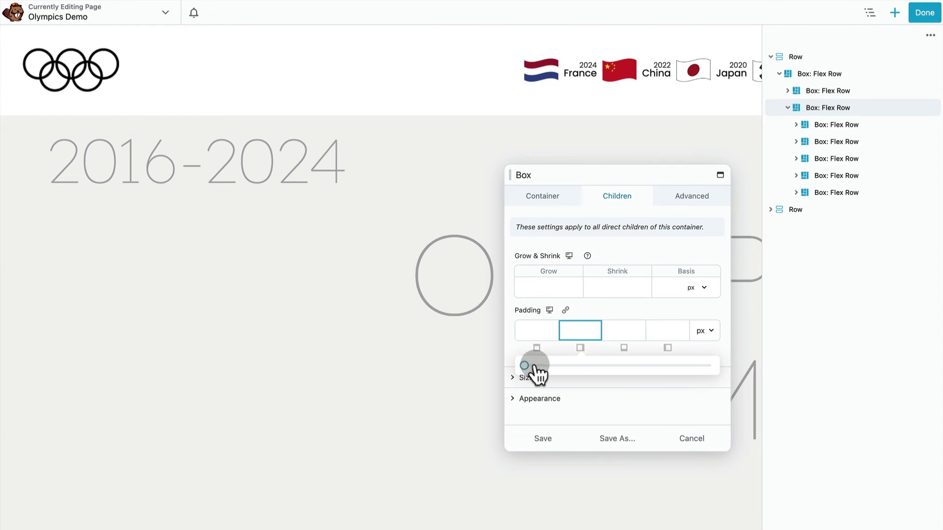
{"action": "left_click_drag", "start_coordinate": [526, 366], "coordinate": [567, 366]}
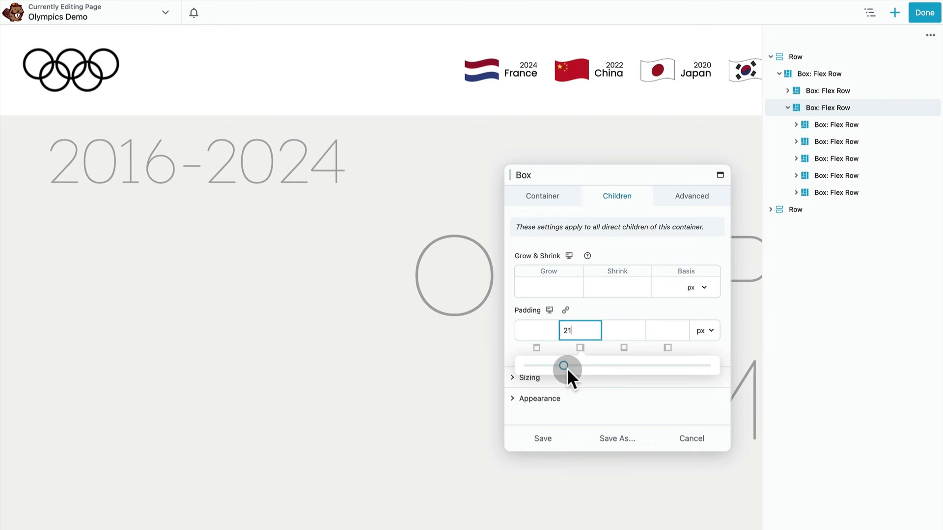
{"action": "left_click", "coordinate": [869, 14]}
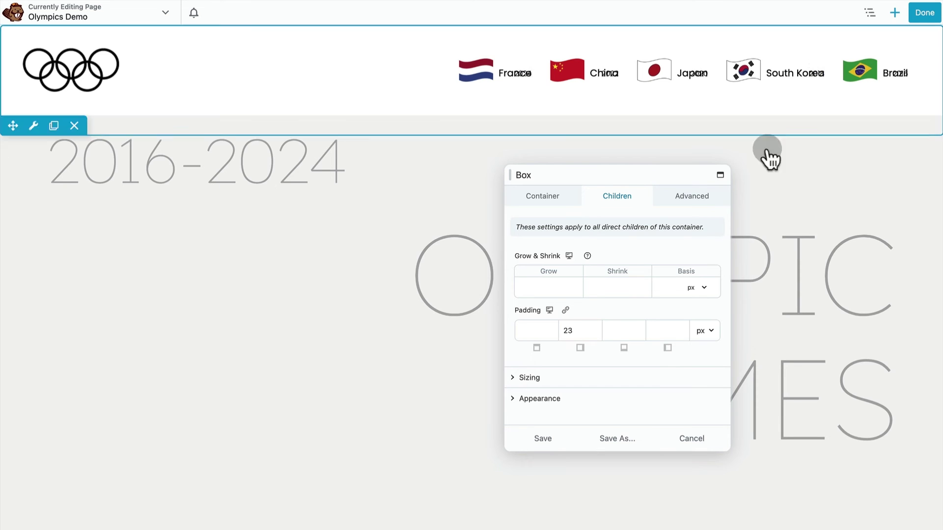
{"action": "left_click", "coordinate": [548, 441]}
{"action": "left_click", "coordinate": [926, 13]}
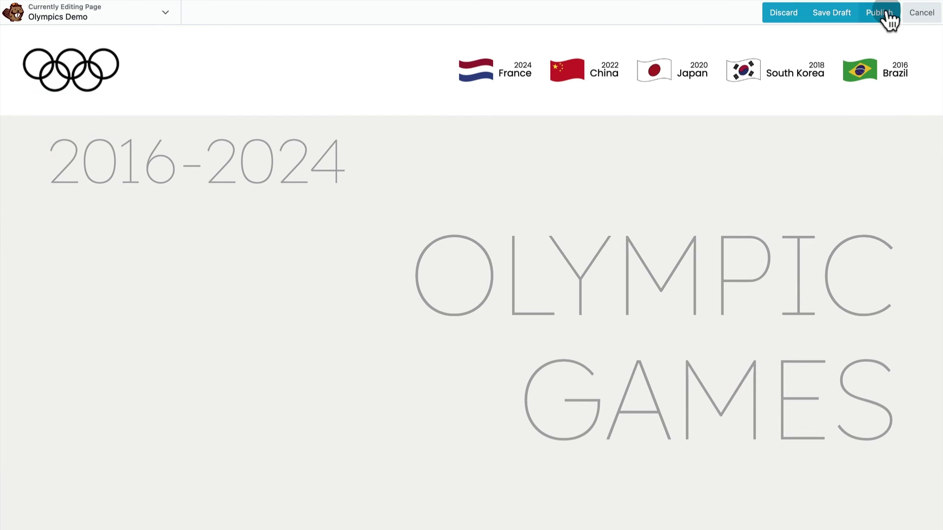
{"action": "left_click", "coordinate": [887, 11]}
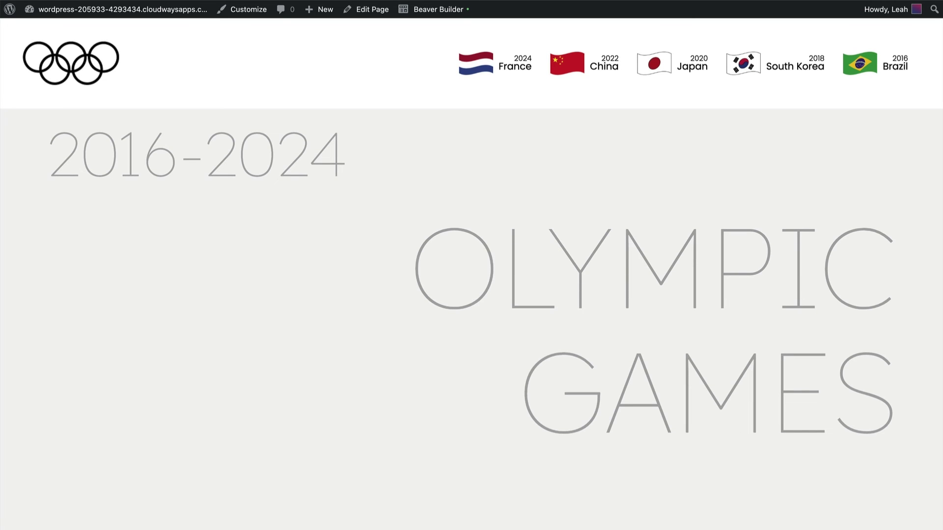
- Preview the page in Responsive Editing at the Medium breakpoint and expand the header box in the outline
{"action": "left_click", "coordinate": [422, 10]}
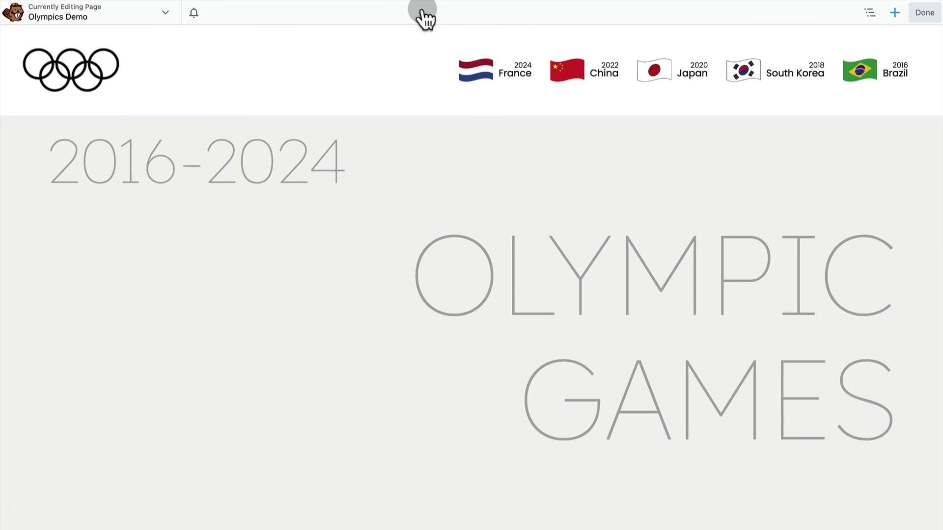
{"action": "left_click", "coordinate": [120, 18]}
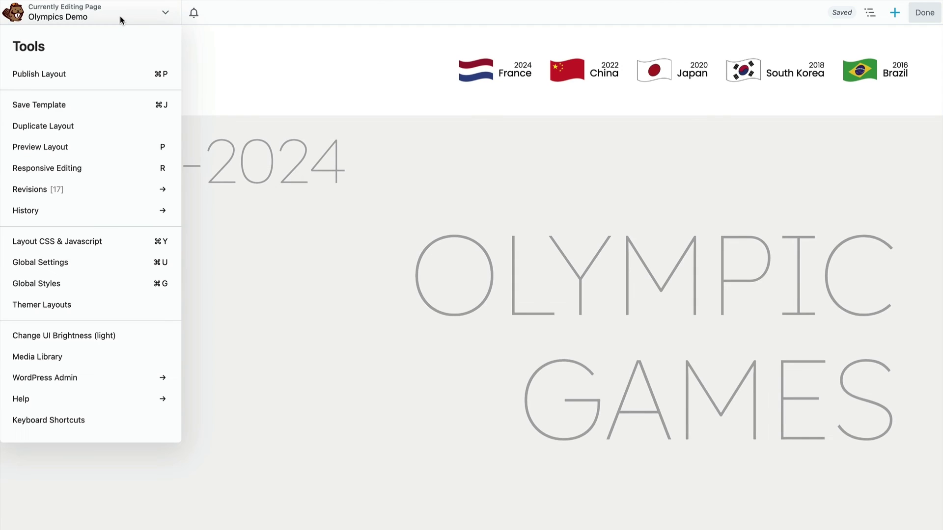
{"action": "left_click", "coordinate": [69, 168]}
{"action": "left_click", "coordinate": [381, 31]}
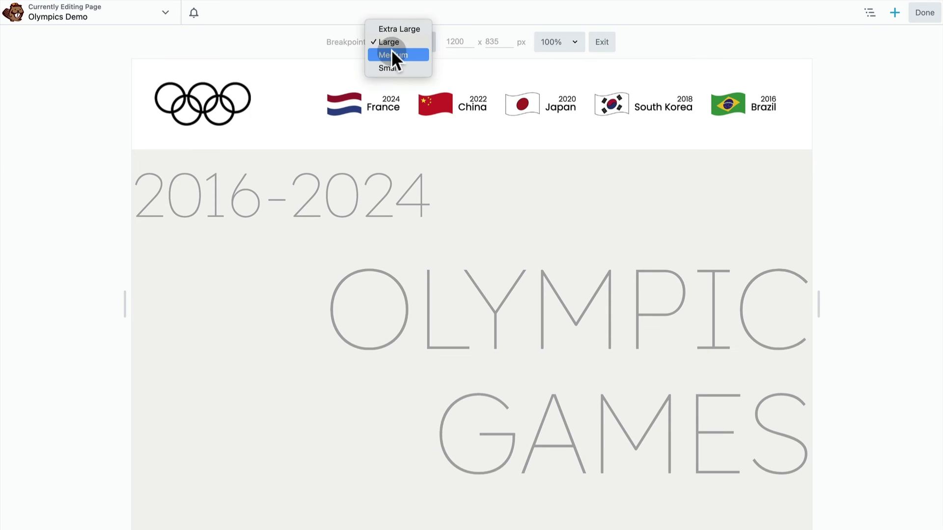
{"action": "left_click", "coordinate": [392, 52]}
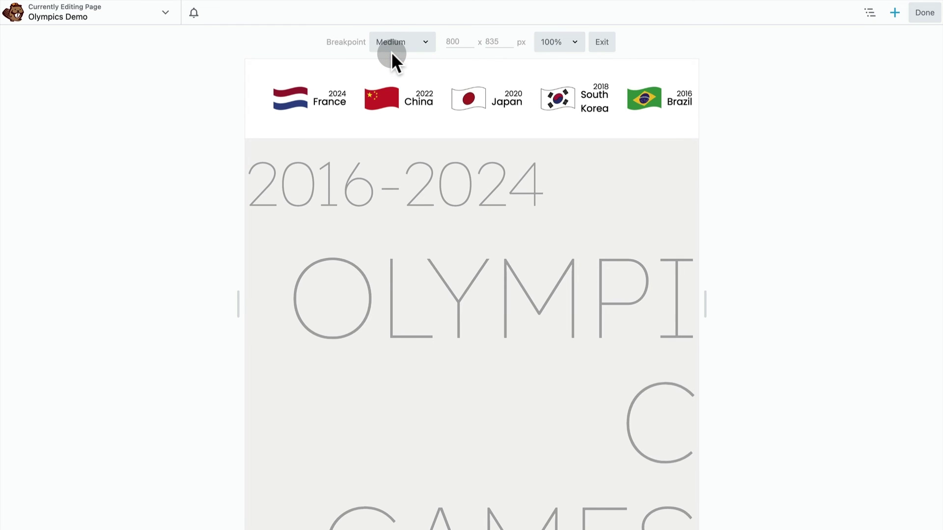
{"action": "left_click", "coordinate": [391, 52]}
{"action": "left_click", "coordinate": [396, 52]}
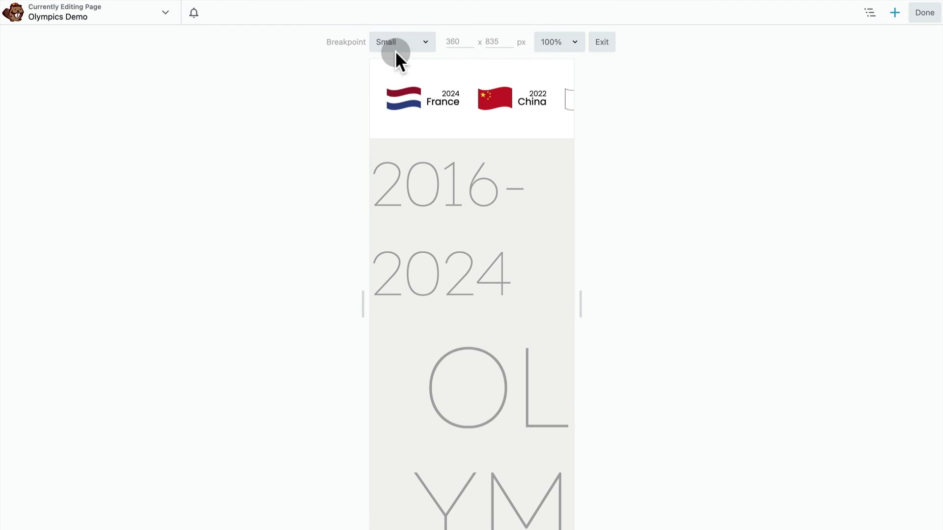
{"action": "left_click", "coordinate": [402, 49]}
{"action": "left_click", "coordinate": [409, 30]}
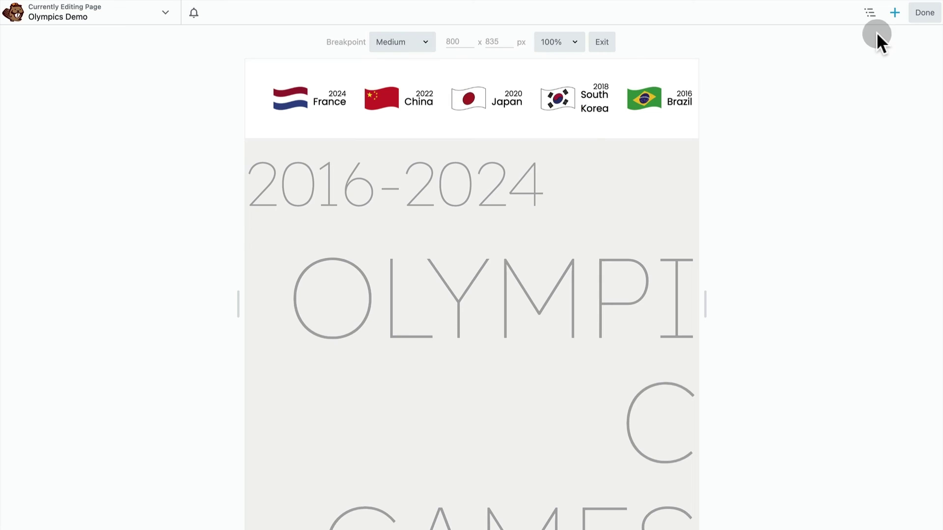
{"action": "left_click", "coordinate": [871, 15]}
{"action": "left_click", "coordinate": [779, 74]}
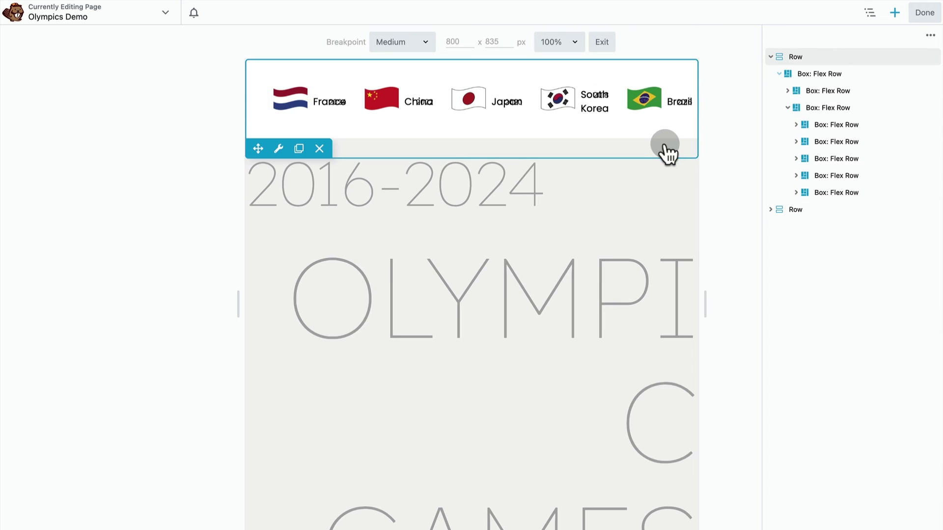
- Set the header's main box to stack the rings vertically above the flags
{"action": "left_click", "coordinate": [844, 76]}
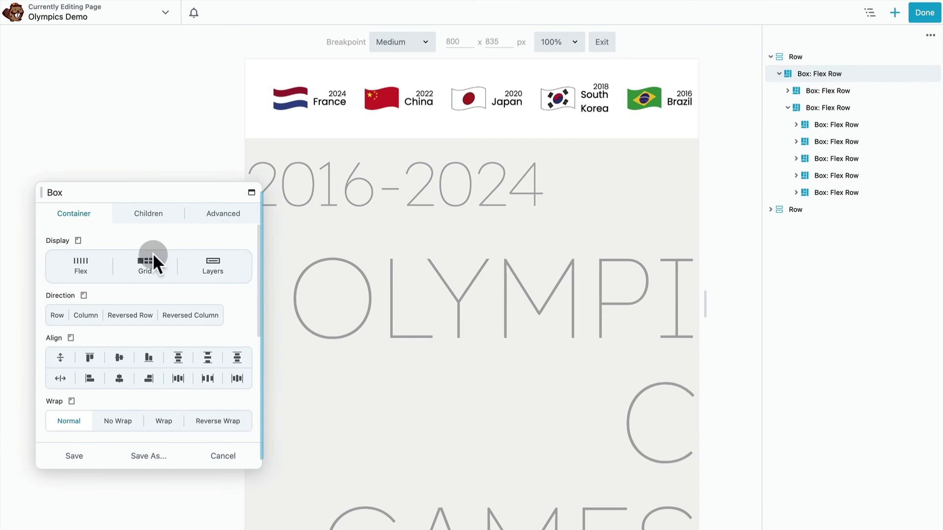
{"action": "left_click", "coordinate": [92, 357]}
{"action": "left_click", "coordinate": [87, 317]}
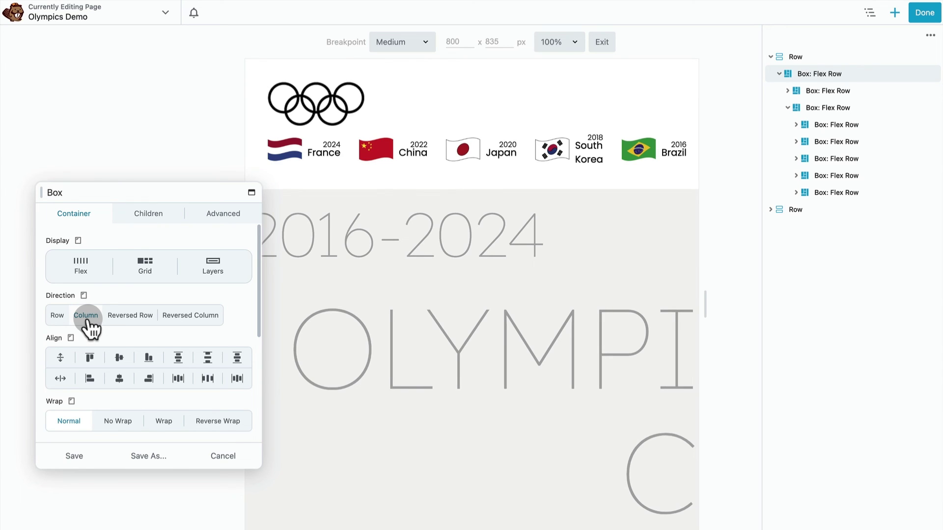
- Centre the rings box horizontally and save
{"action": "left_click", "coordinate": [854, 91]}
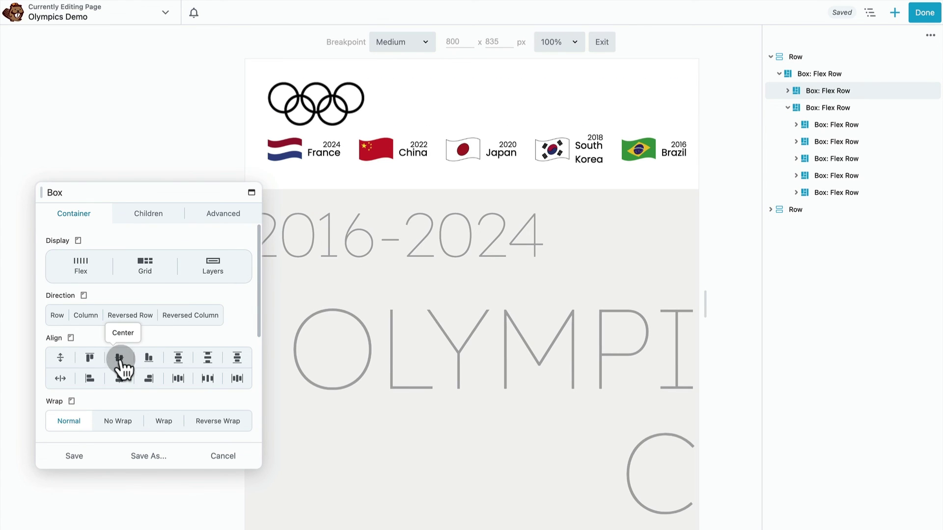
{"action": "left_click", "coordinate": [119, 379]}
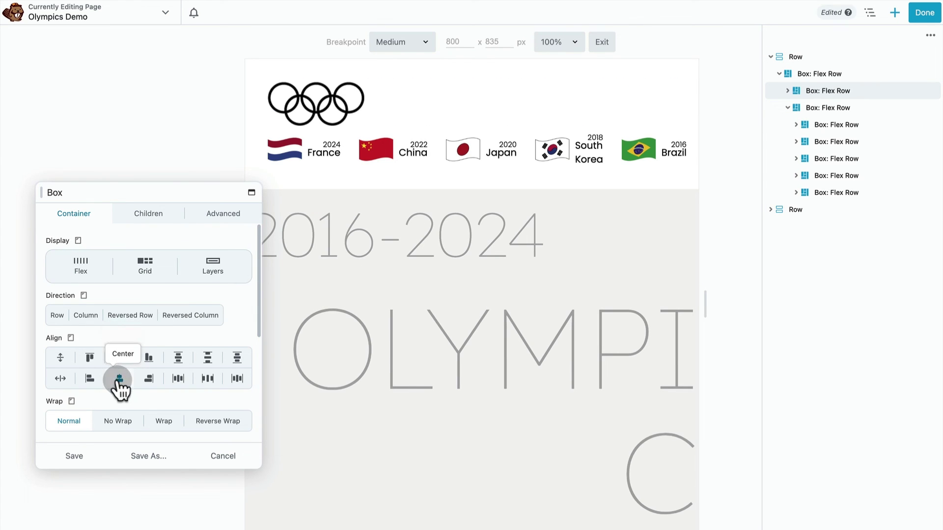
{"action": "left_click", "coordinate": [78, 458]}
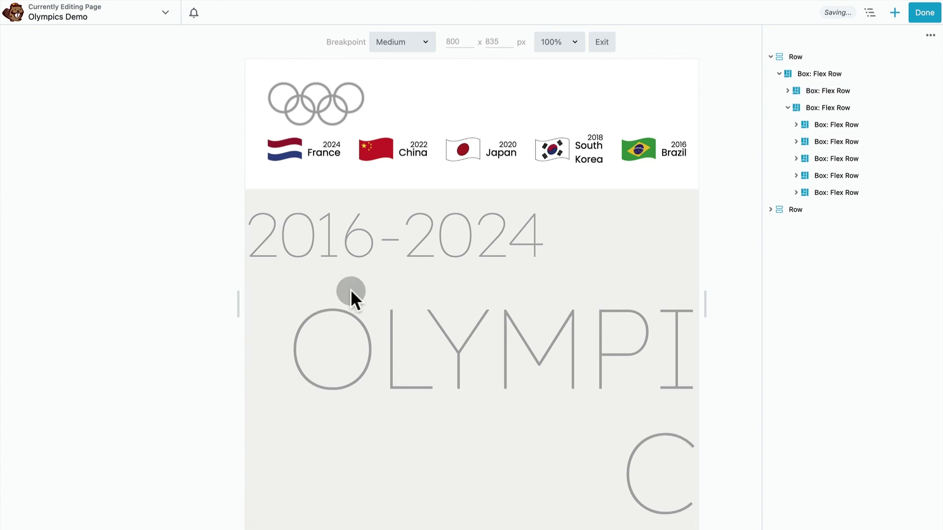
- Set the flag container Box to Direction Column and Align Start, then save
{"action": "left_click", "coordinate": [860, 110]}
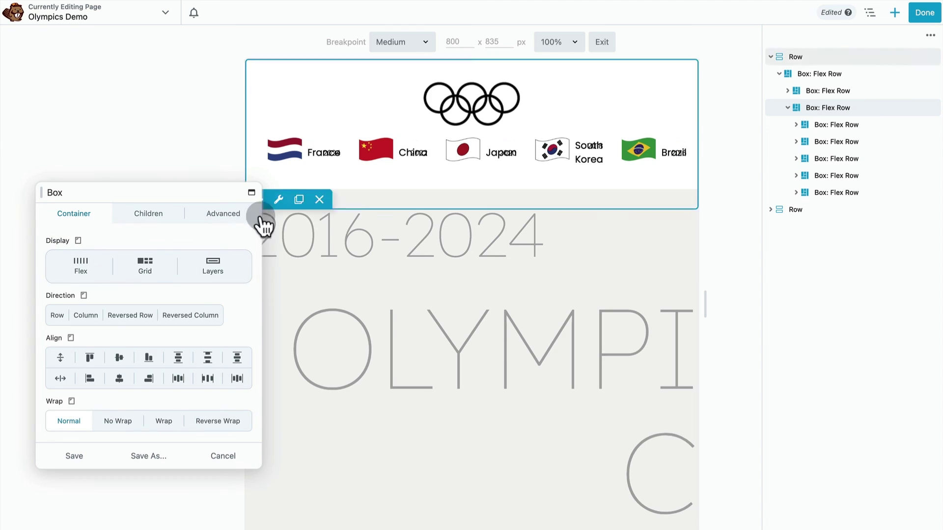
{"action": "left_click", "coordinate": [87, 317]}
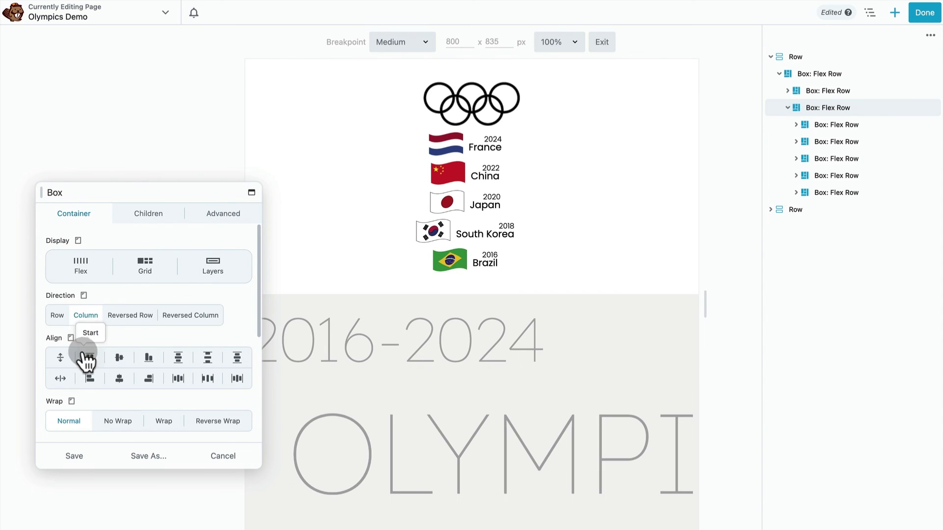
{"action": "left_click", "coordinate": [93, 381]}
{"action": "left_click", "coordinate": [73, 453]}
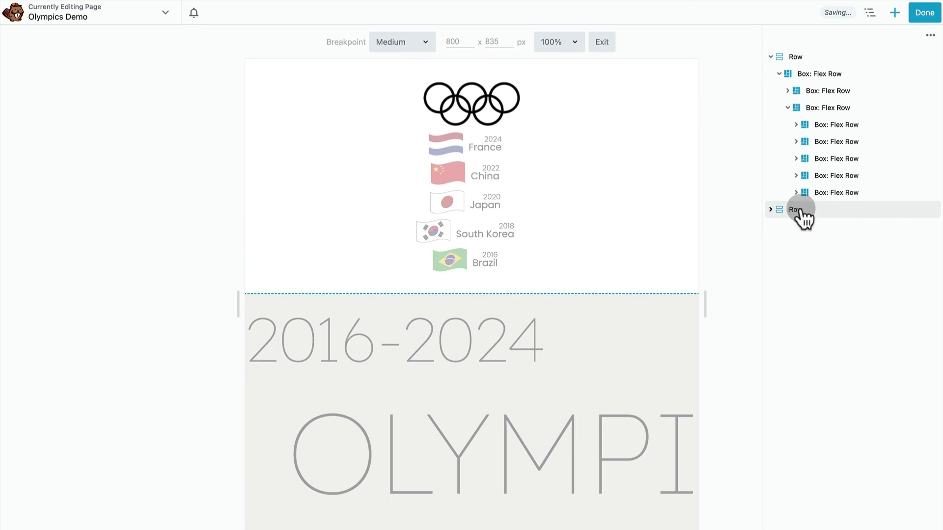
- Change the content alignment in the France flag box settings
{"action": "left_click", "coordinate": [862, 197]}
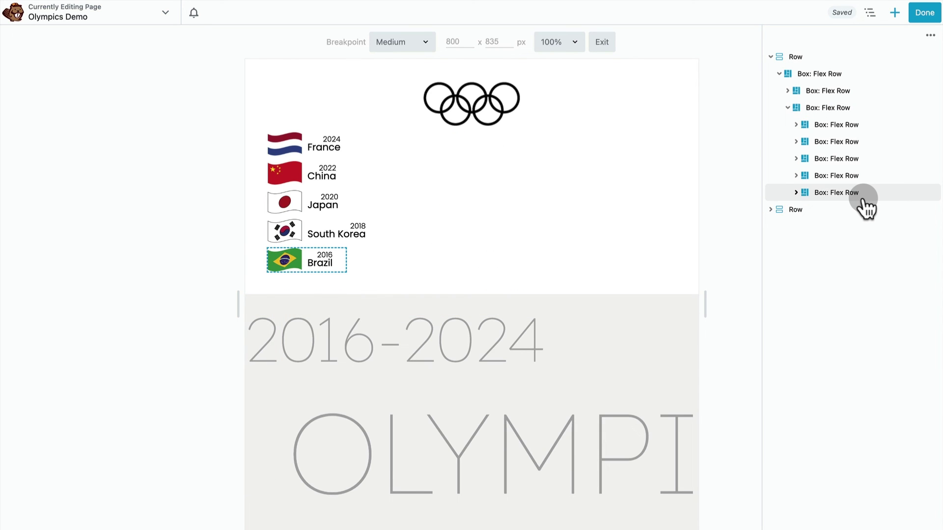
{"action": "left_click", "coordinate": [857, 124]}
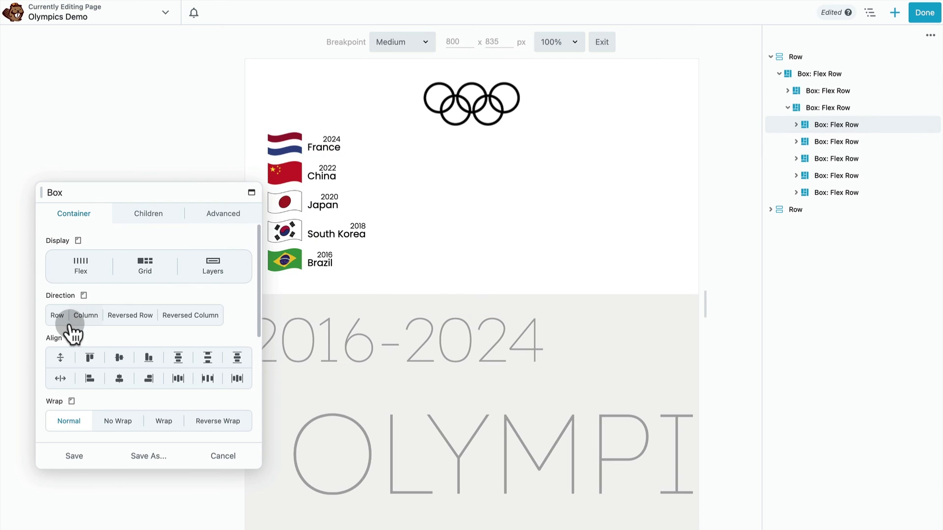
{"action": "left_click", "coordinate": [90, 345]}
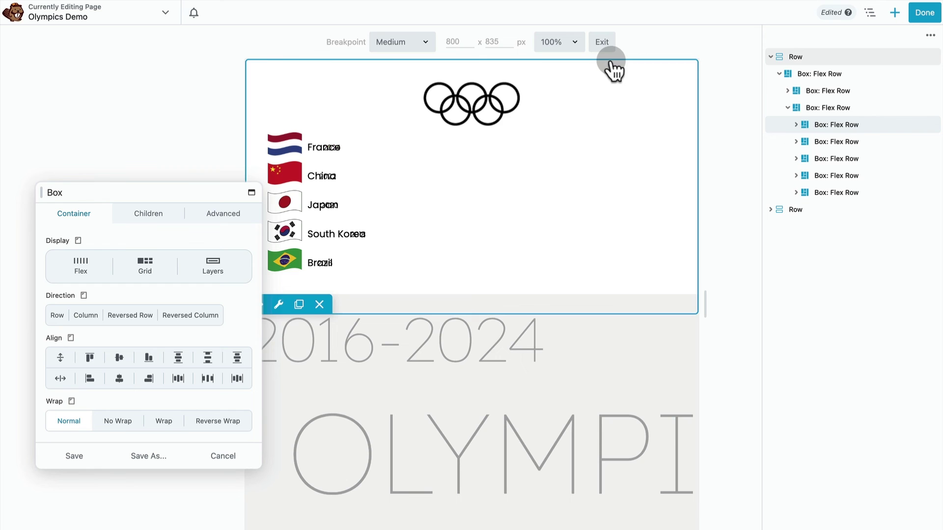
- Left-align the 2024 and 2022 year texts in the France and China flag boxes
{"action": "left_click", "coordinate": [796, 125]}
{"action": "left_click", "coordinate": [805, 158]}
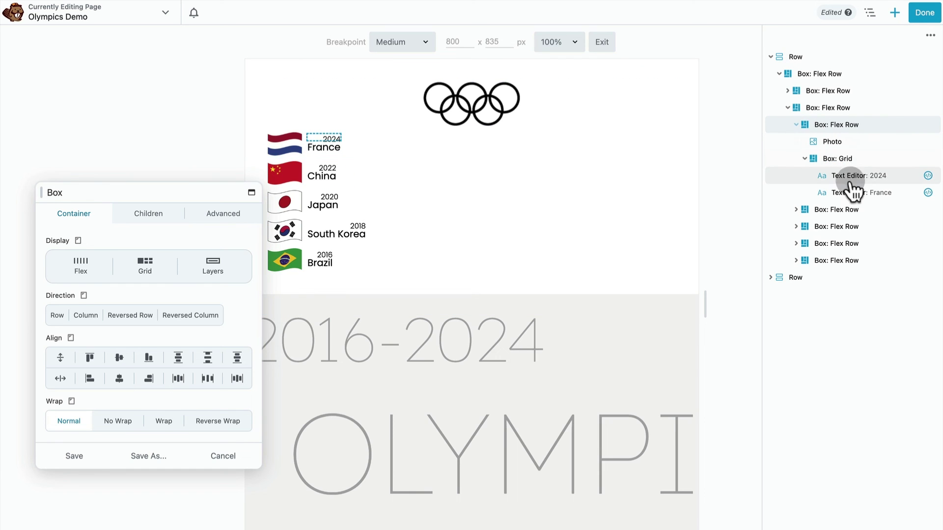
{"action": "left_click", "coordinate": [854, 177]}
{"action": "left_click", "coordinate": [196, 343]}
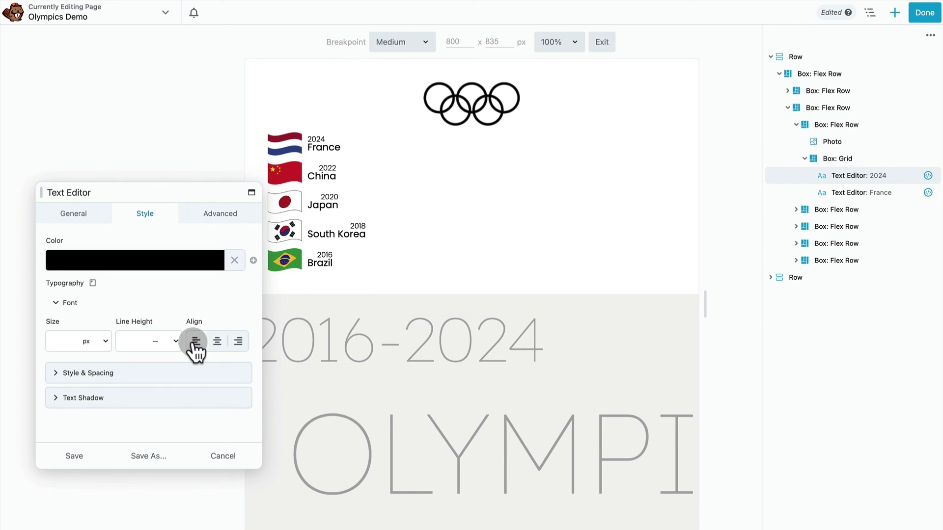
{"action": "left_click", "coordinate": [797, 210]}
{"action": "left_click", "coordinate": [804, 243]}
{"action": "left_click", "coordinate": [843, 263]}
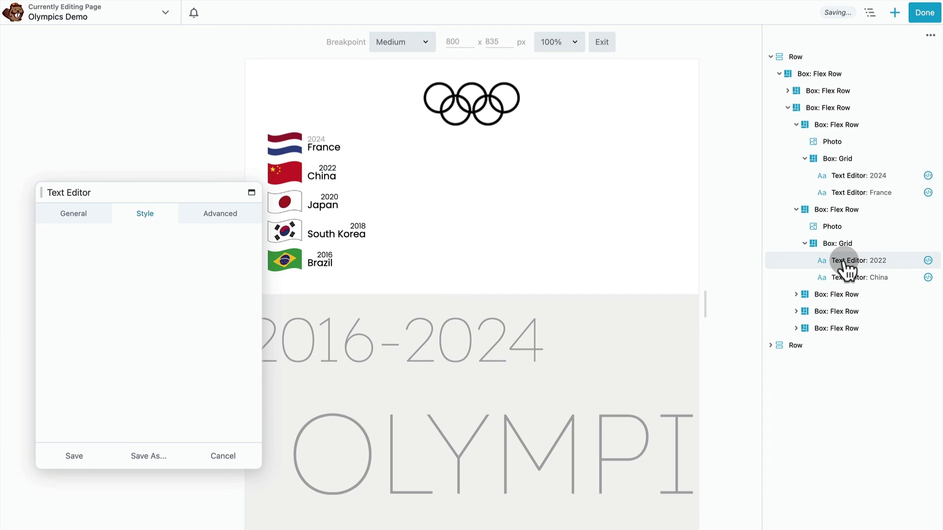
{"action": "left_click", "coordinate": [196, 342]}
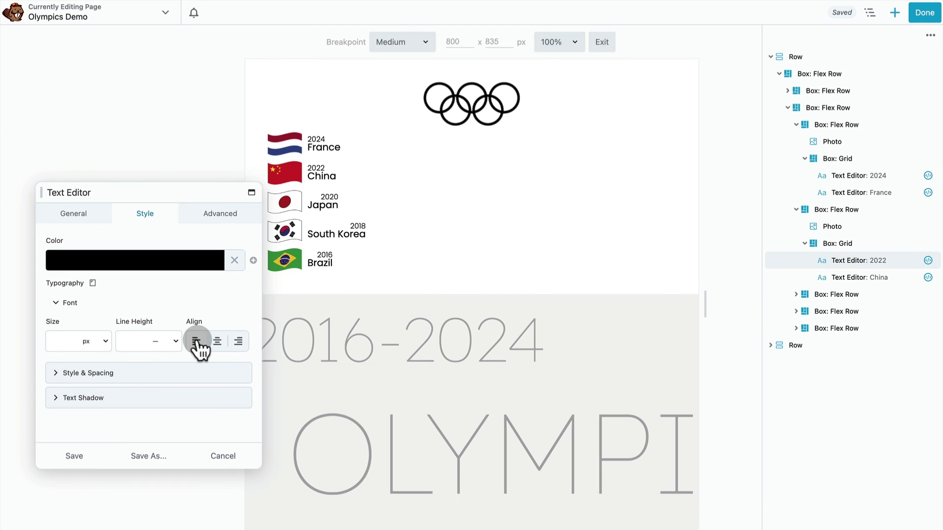
- Left-align the 2020 and 2018 year texts in the Japan and South Korea flag boxes
{"action": "left_click", "coordinate": [821, 295]}
{"action": "left_click", "coordinate": [796, 294]}
{"action": "left_click", "coordinate": [805, 328]}
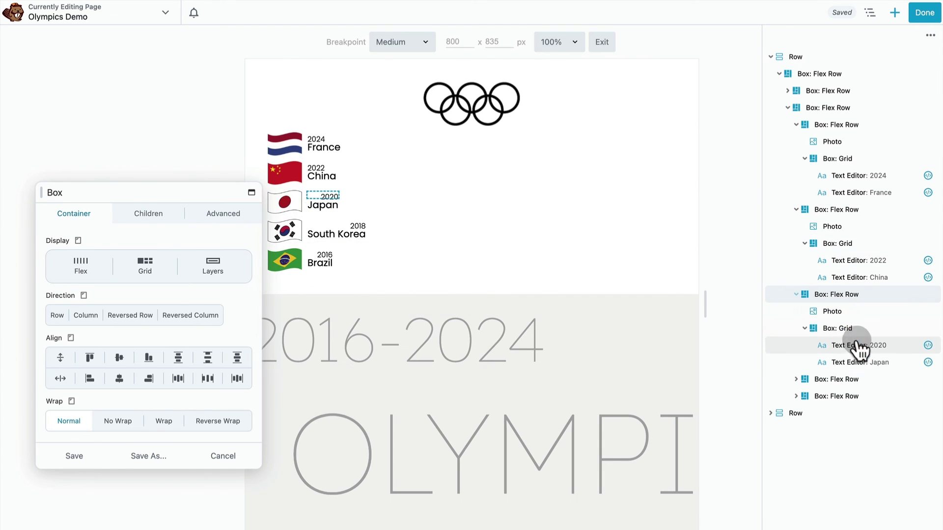
{"action": "left_click", "coordinate": [857, 345]}
{"action": "left_click", "coordinate": [196, 342]}
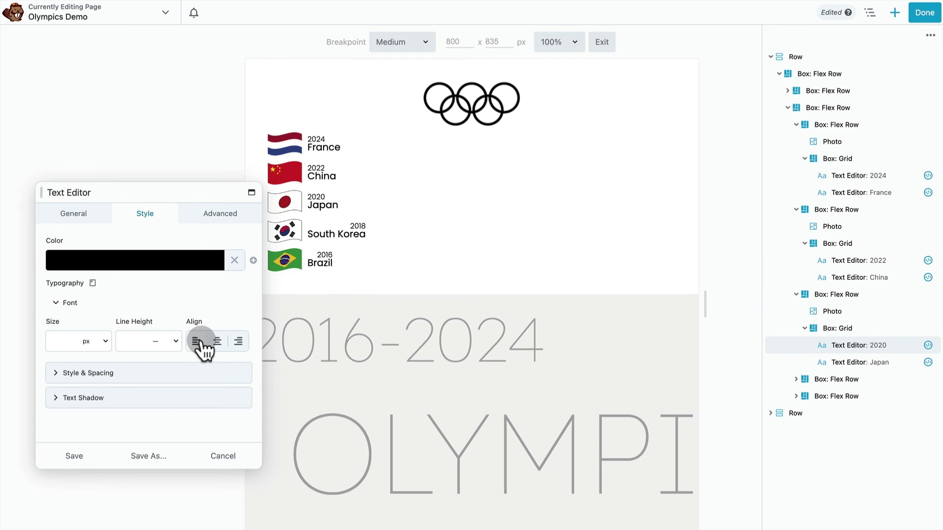
{"action": "left_click", "coordinate": [796, 379]}
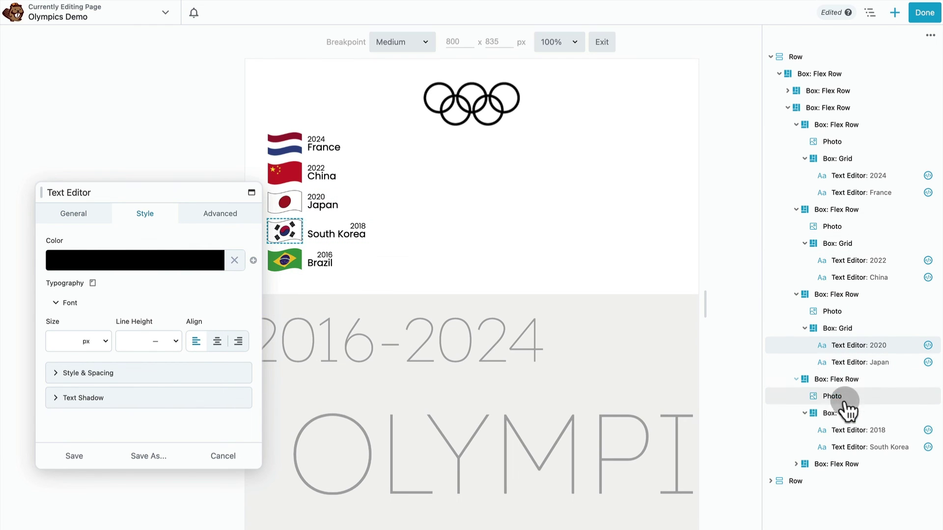
{"action": "left_click", "coordinate": [865, 431]}
{"action": "left_click", "coordinate": [196, 341]}
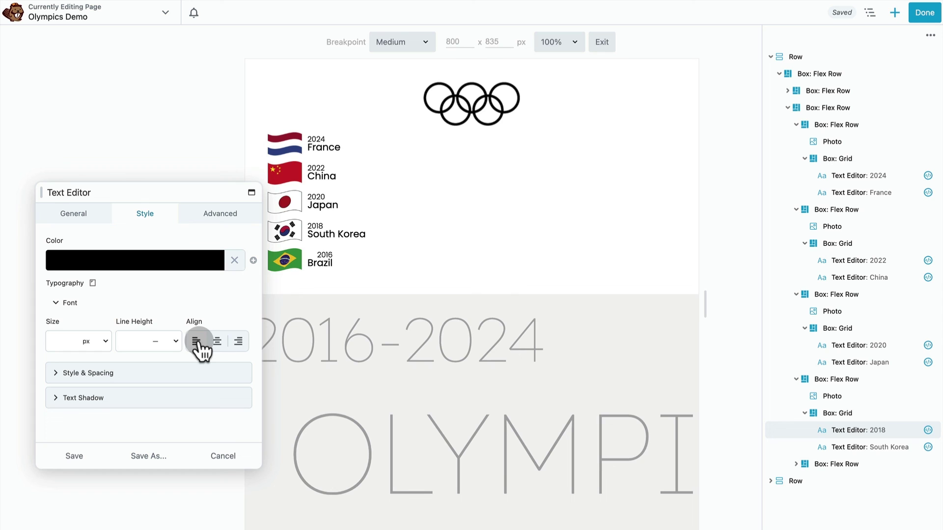
- Left-align the Brazil 2016 year text, save, and collapse the flag boxes in the Outline
{"action": "left_click", "coordinate": [796, 464]}
{"action": "left_click", "coordinate": [859, 496]}
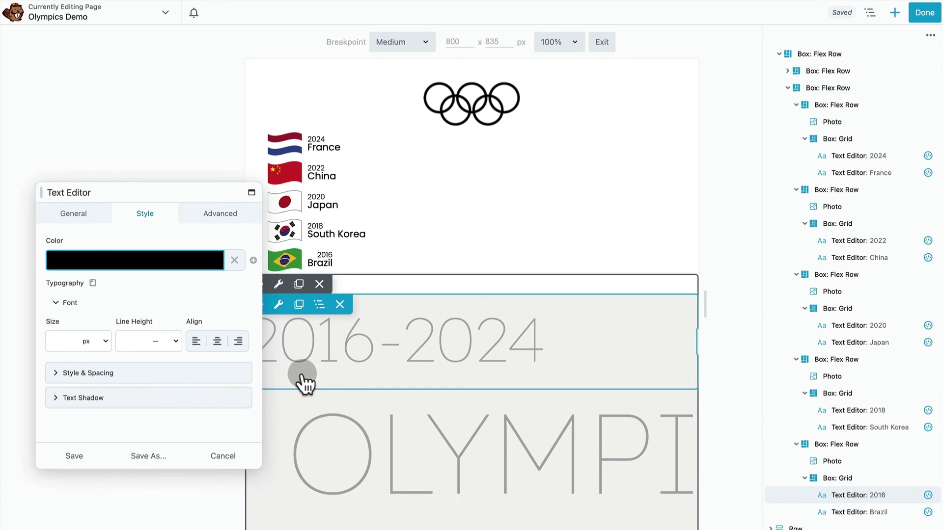
{"action": "left_click", "coordinate": [197, 342]}
{"action": "left_click", "coordinate": [74, 457]}
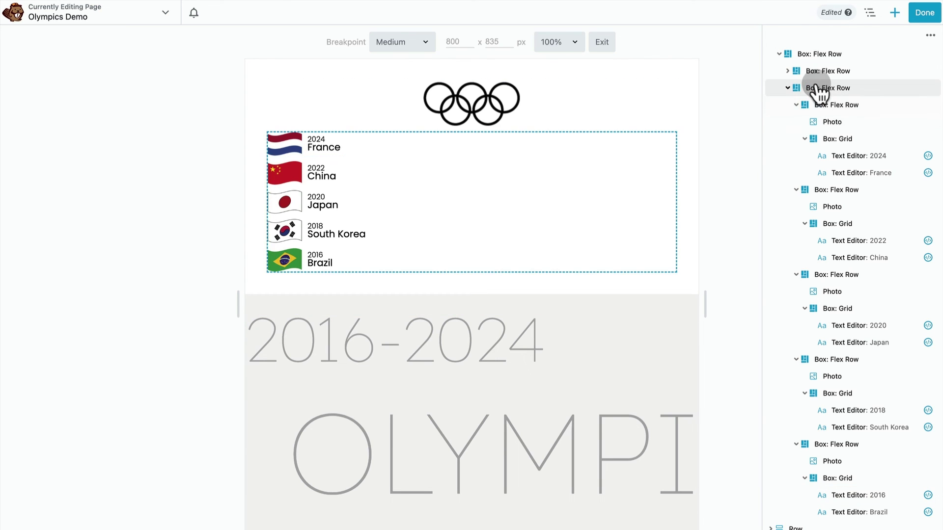
{"action": "left_click", "coordinate": [796, 105]}
{"action": "left_click", "coordinate": [796, 141]}
{"action": "left_click", "coordinate": [796, 158]}
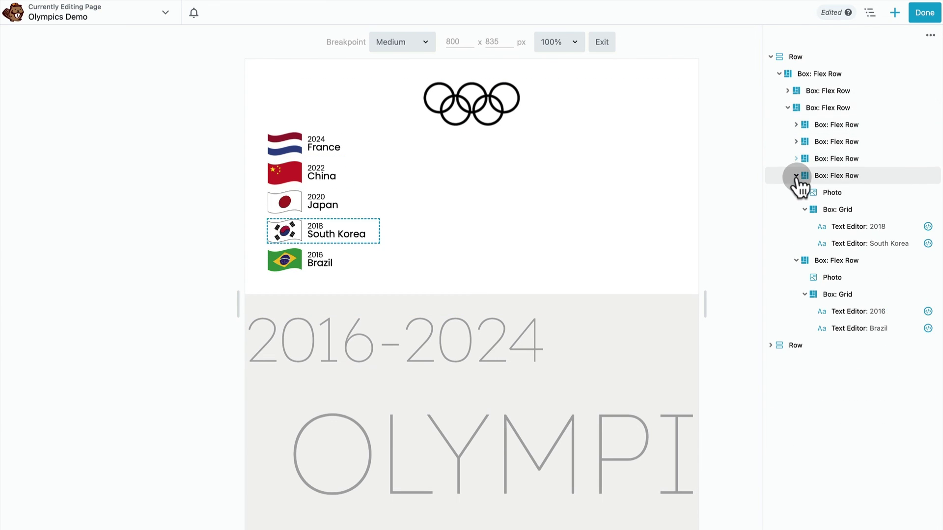
- Increase the flag column container's padding and save the change
{"action": "left_click", "coordinate": [796, 176]}
{"action": "left_click", "coordinate": [796, 193]}
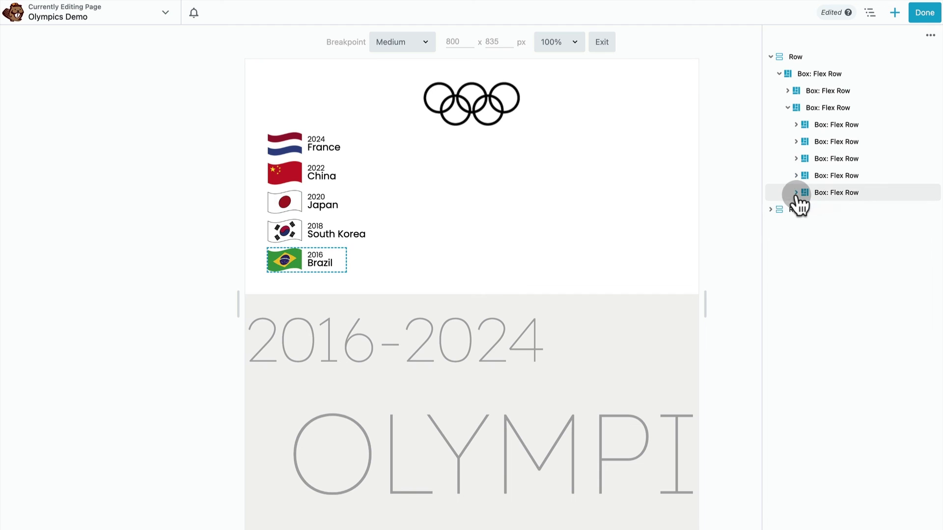
{"action": "left_click", "coordinate": [819, 109]}
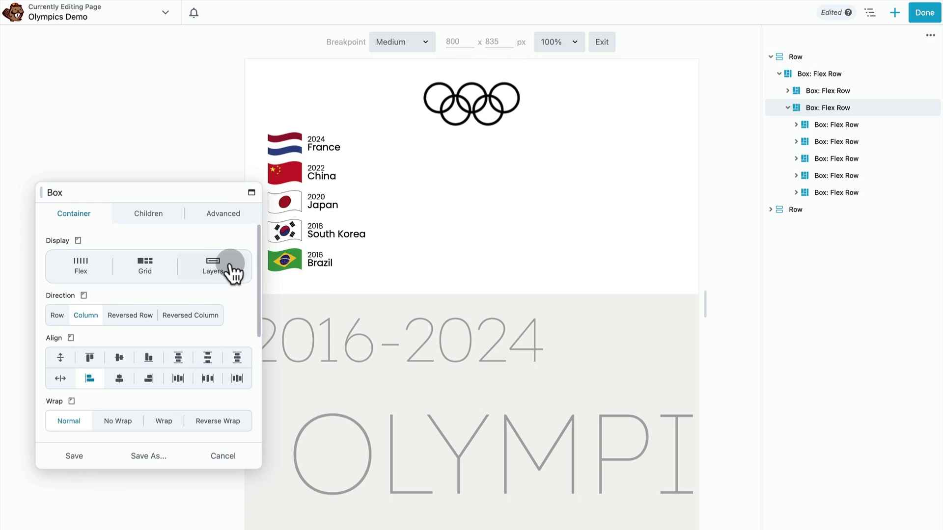
{"action": "scroll", "coordinate": [181, 233], "scroll_direction": "down", "scroll_amount": 5}
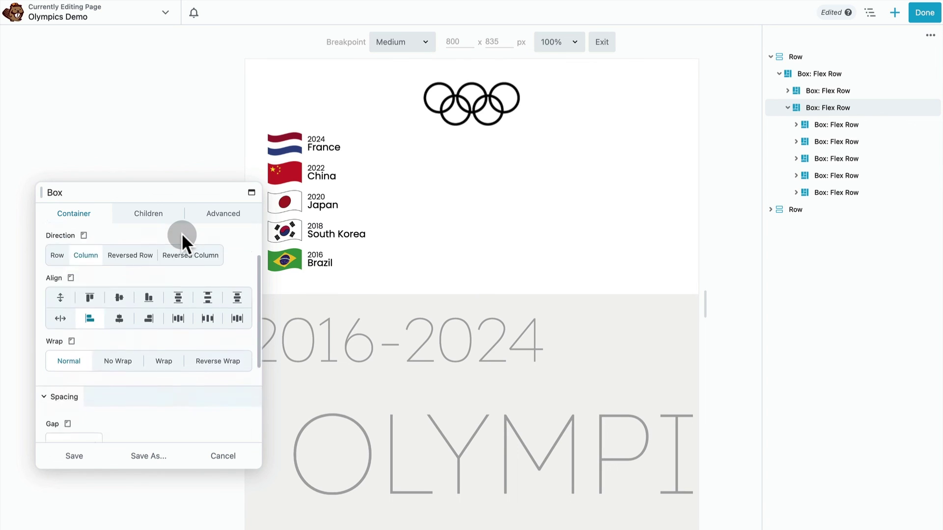
{"action": "left_click", "coordinate": [199, 344]}
{"action": "left_click_drag", "start_coordinate": [55, 380], "coordinate": [179, 390]}
{"action": "left_click", "coordinate": [94, 461]}
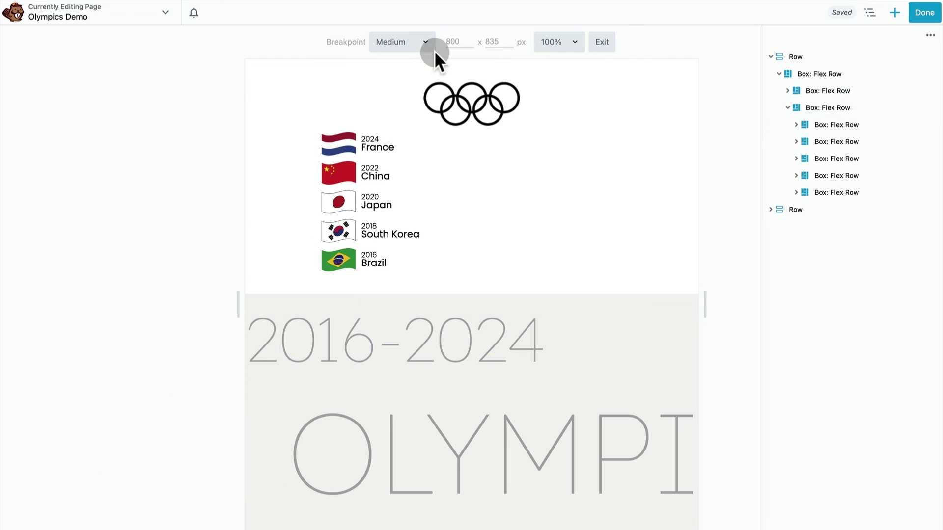
- Preview the layout at the Small breakpoint, then publish the page
{"action": "left_click", "coordinate": [413, 49]}
{"action": "left_click", "coordinate": [411, 55]}
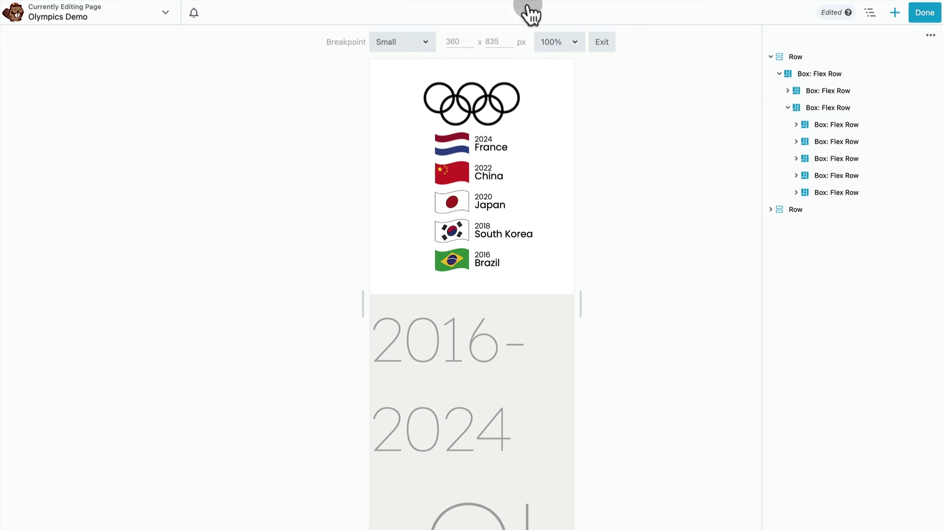
{"action": "left_click", "coordinate": [925, 17]}
{"action": "left_click", "coordinate": [879, 14]}
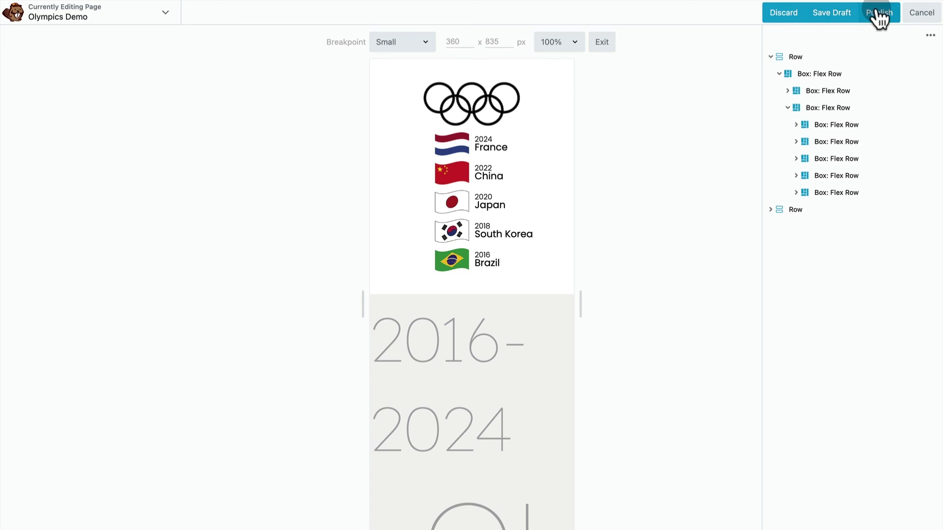